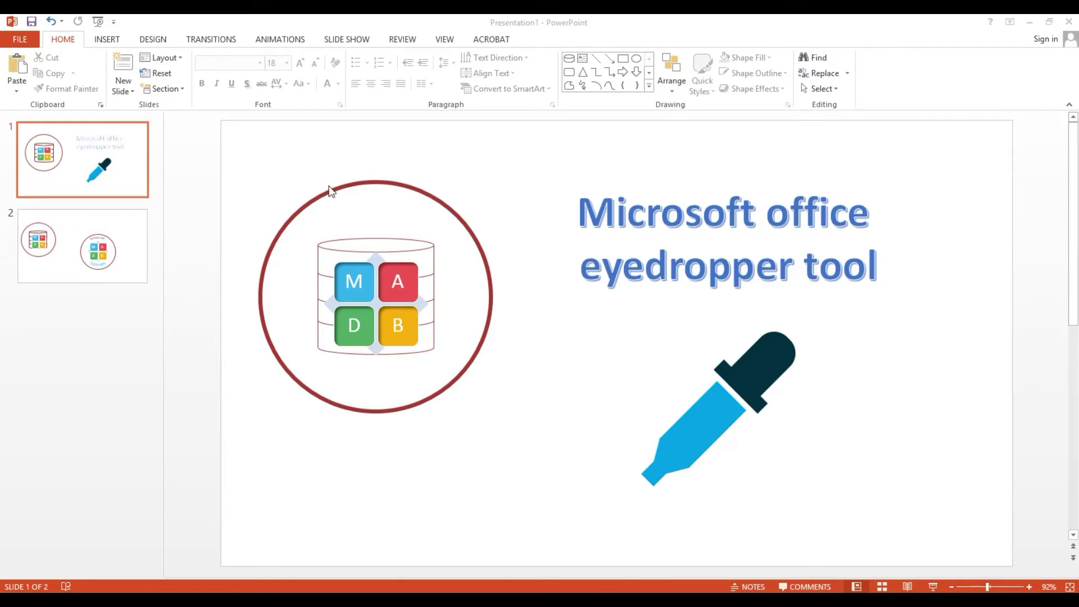
# Select the circled MADB icon and review its fill colours, leaving them unchanged
pyautogui.click(347, 183)
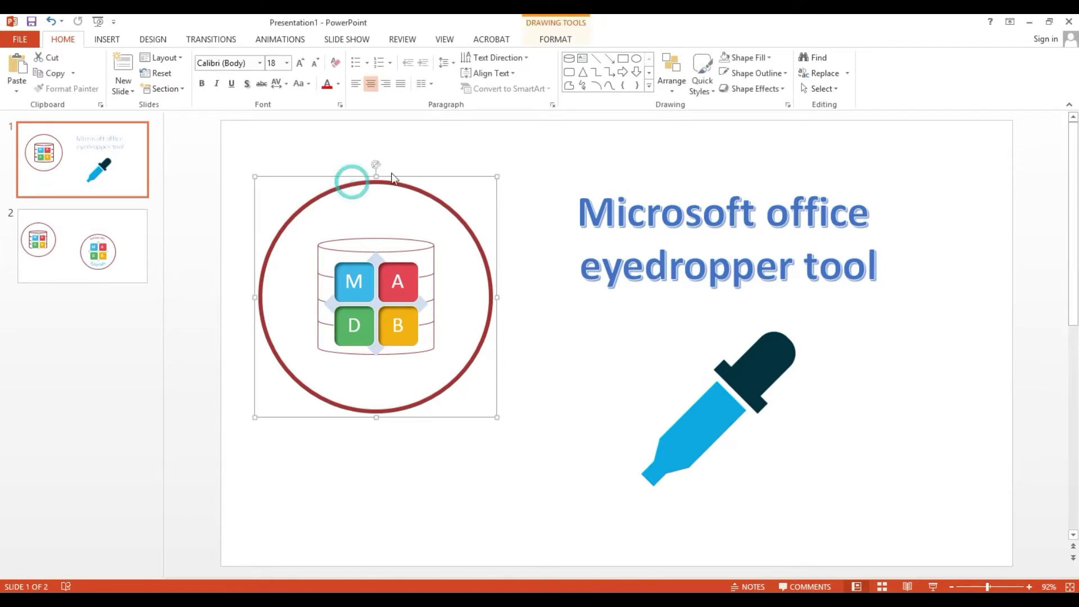
pyautogui.click(771, 56)
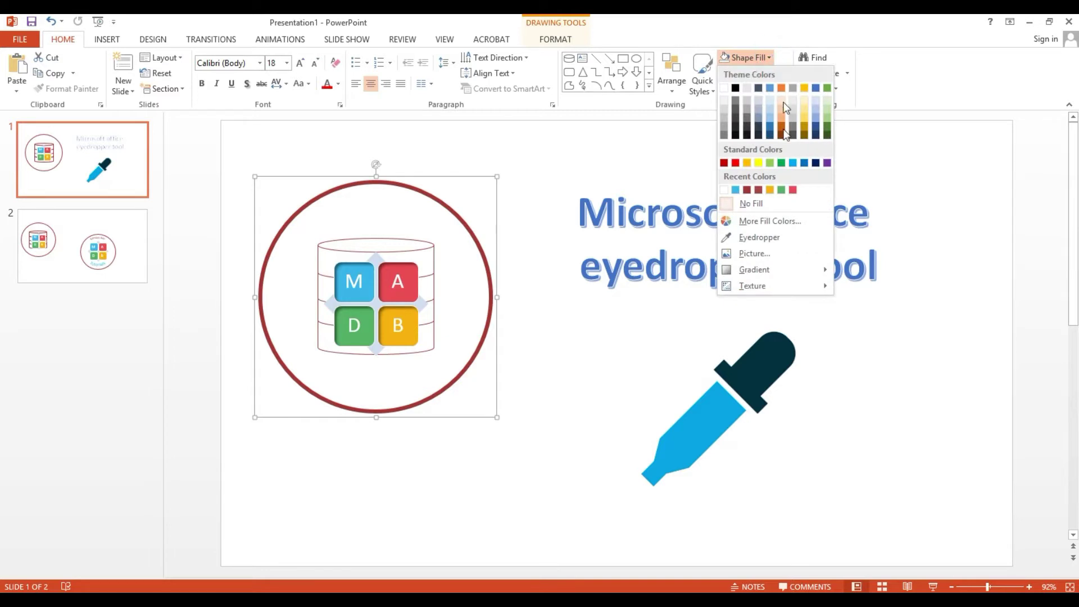
pyautogui.click(593, 152)
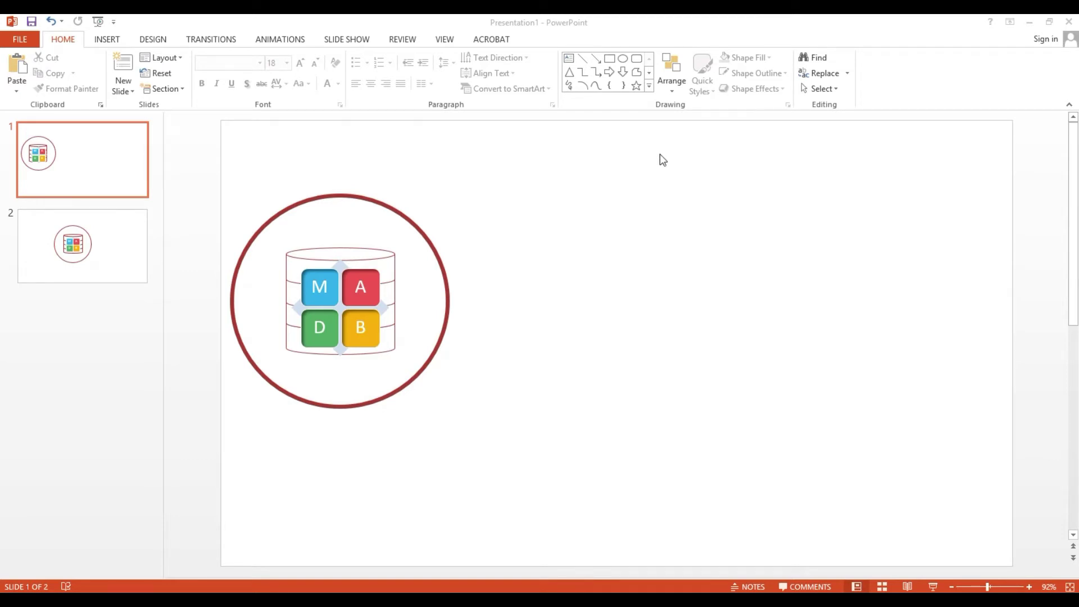
pyautogui.click(382, 206)
pyautogui.click(384, 211)
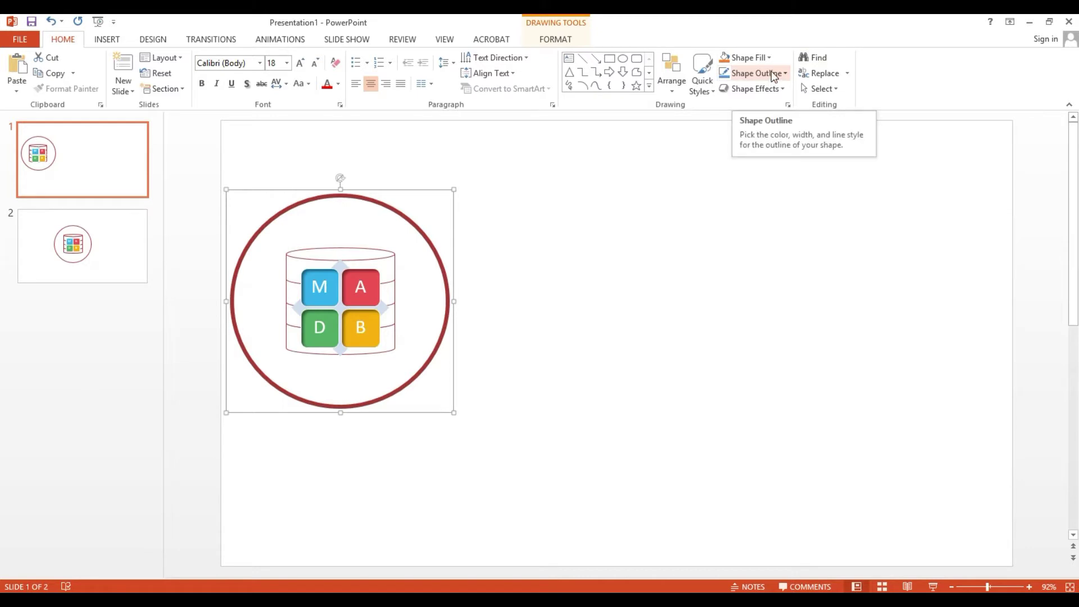
pyautogui.click(770, 58)
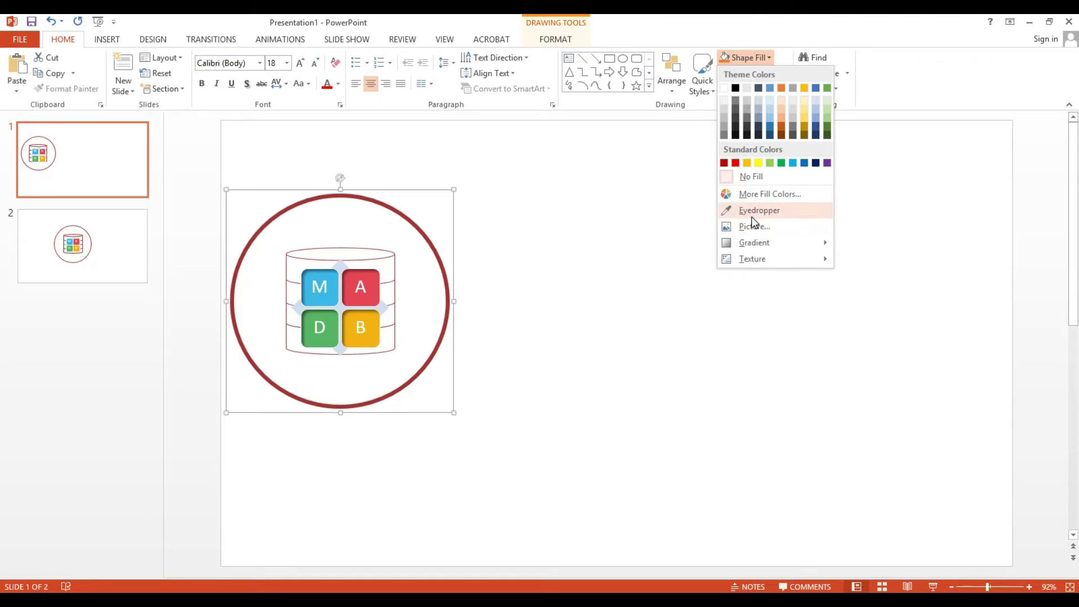
pyautogui.click(572, 205)
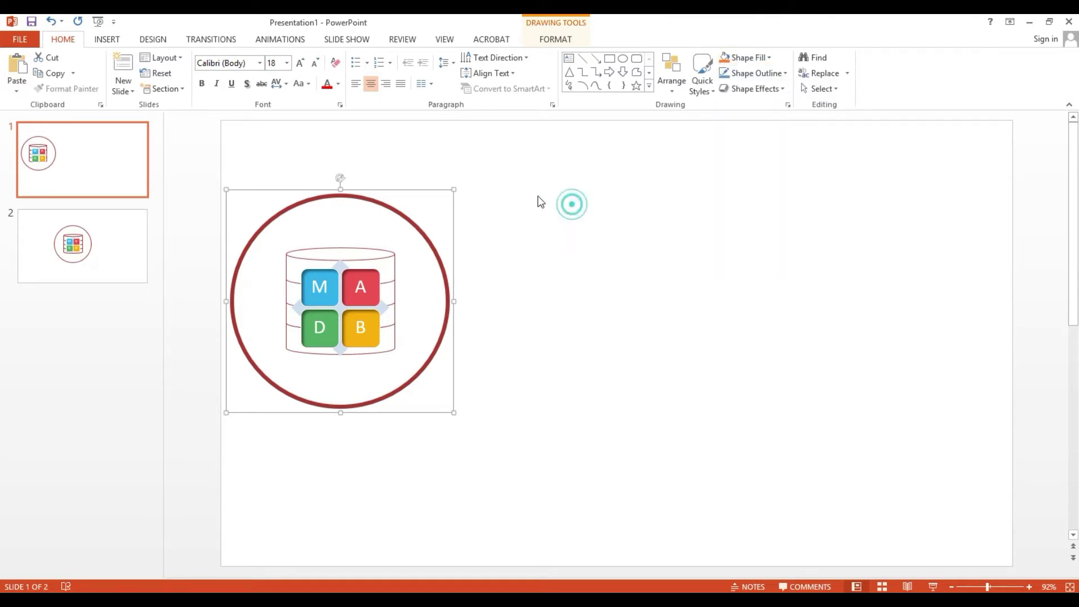
pyautogui.click(675, 181)
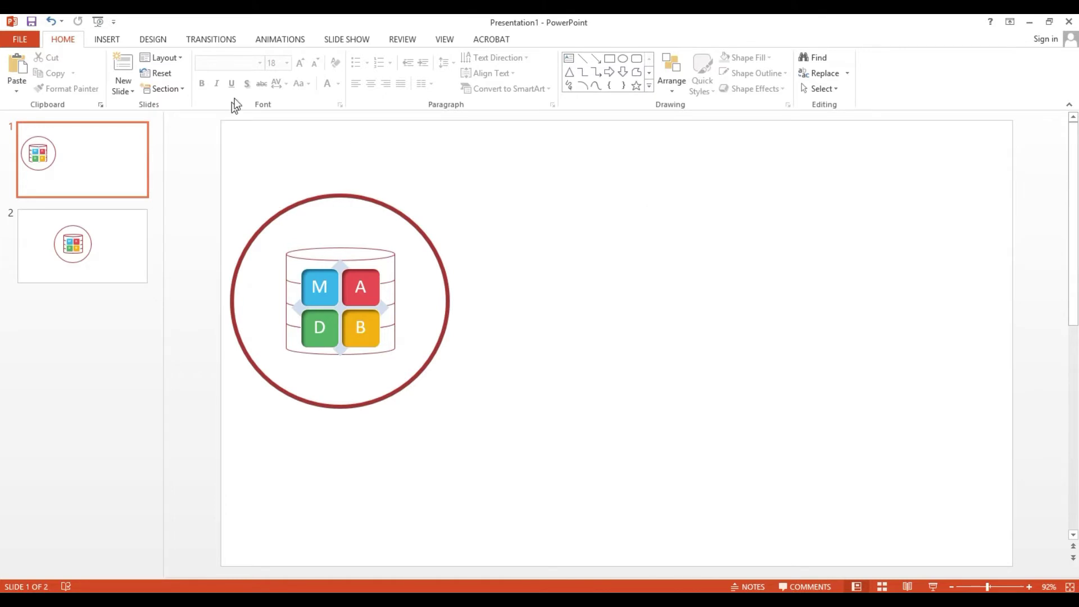
# Draw a large oval on the slide's right, nudge it upward, and set its fill to No Fill
pyautogui.click(108, 39)
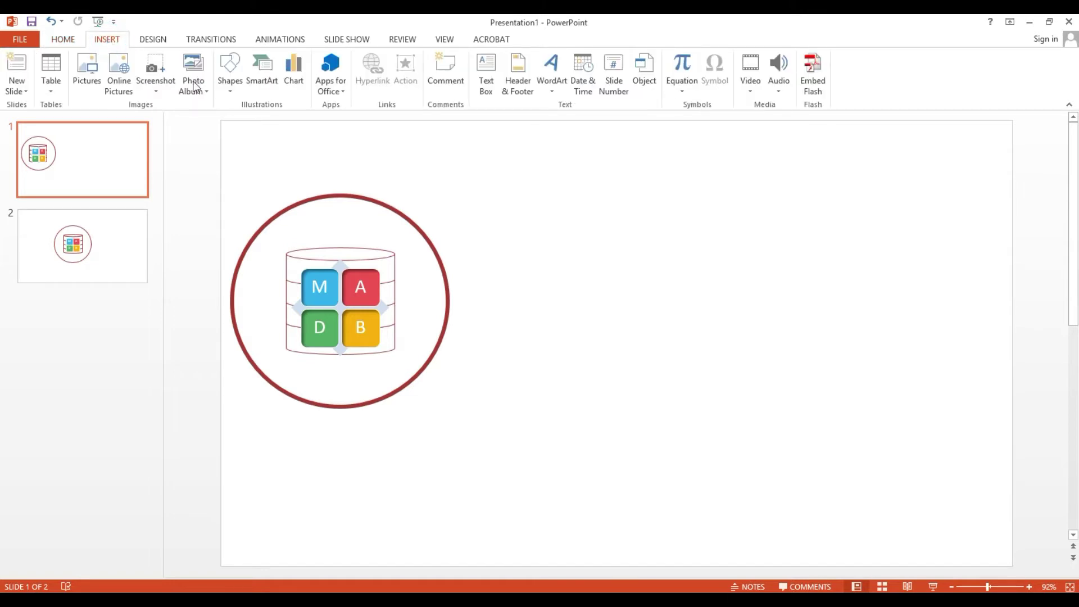
pyautogui.click(232, 89)
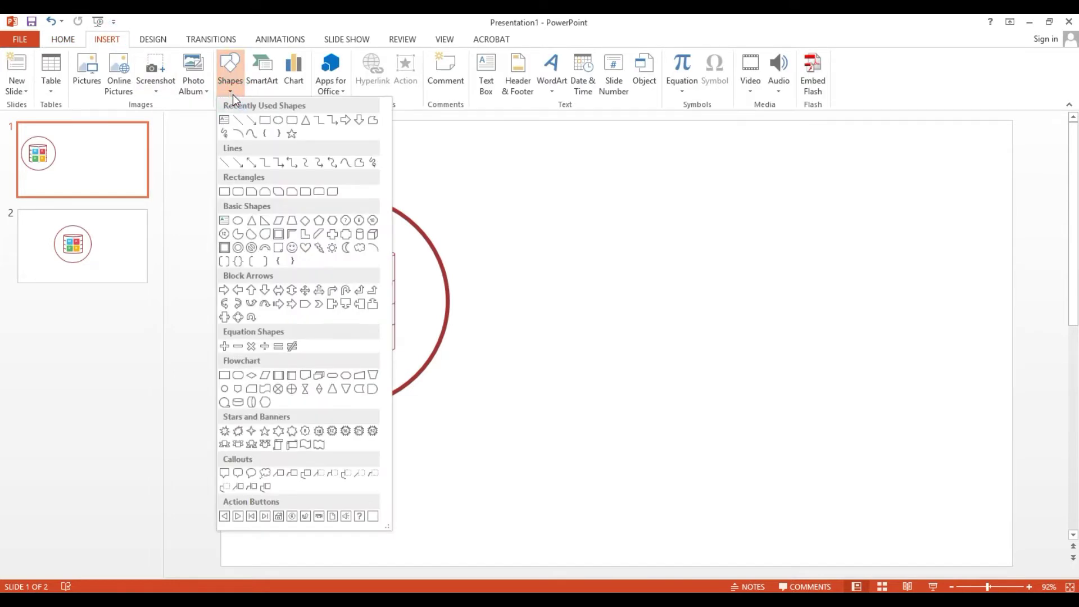
pyautogui.click(279, 121)
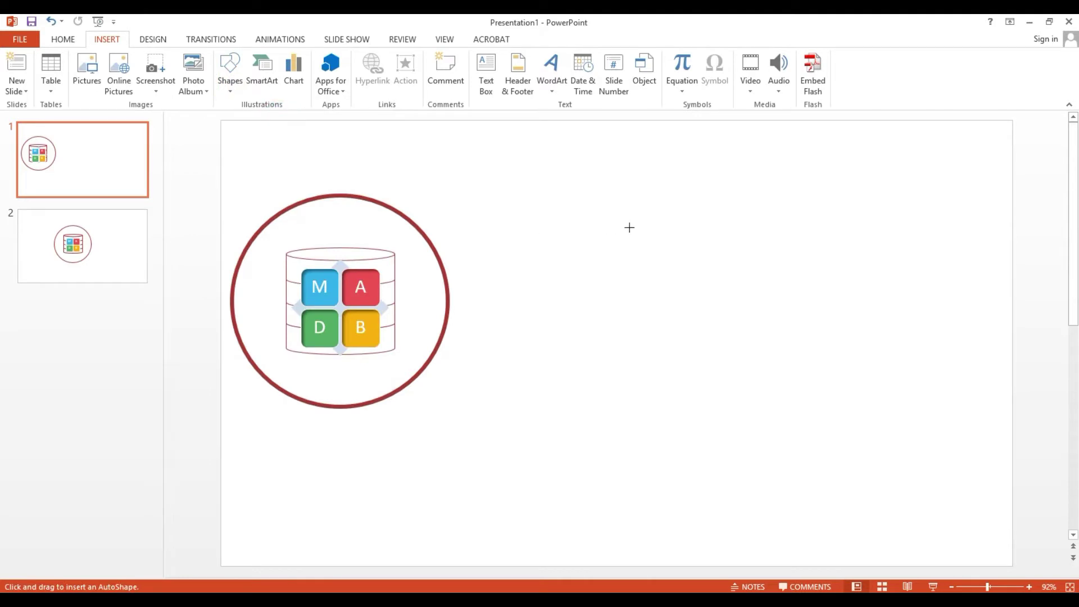
pyautogui.moveTo(609, 321)
pyautogui.mouseDown()
pyautogui.moveTo(829, 520)
pyautogui.moveTo(815, 509)
pyautogui.mouseUp()
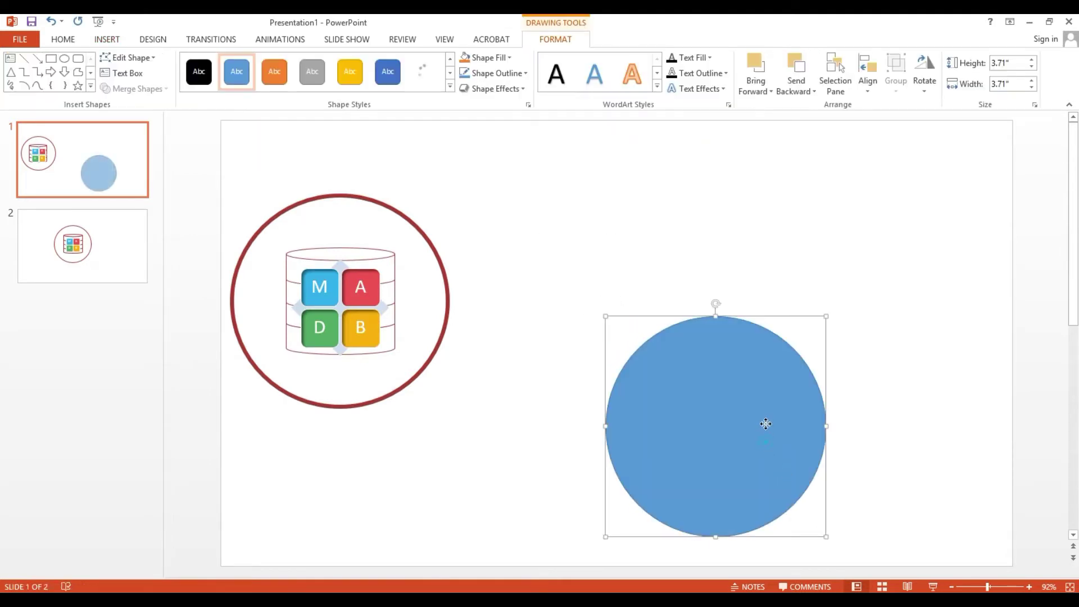
pyautogui.moveTo(764, 425); pyautogui.dragTo(762, 388)
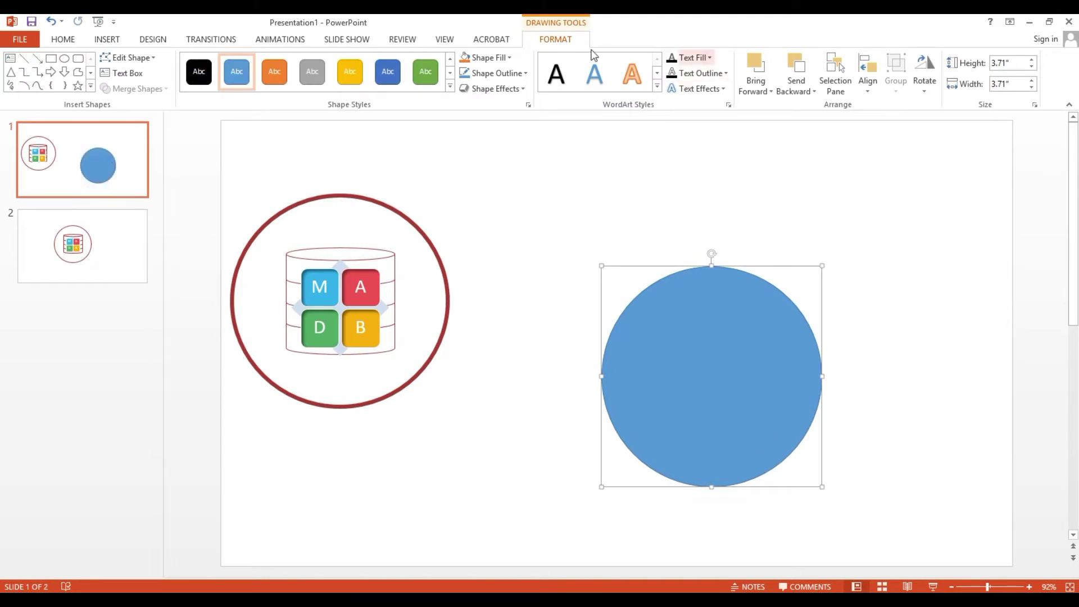
pyautogui.click(509, 58)
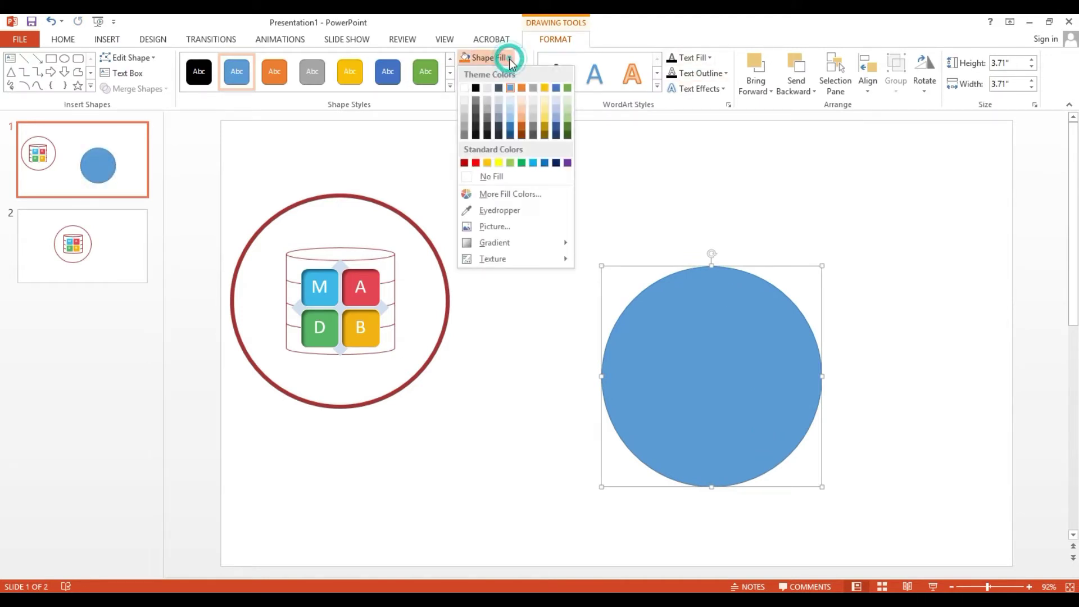
pyautogui.click(479, 177)
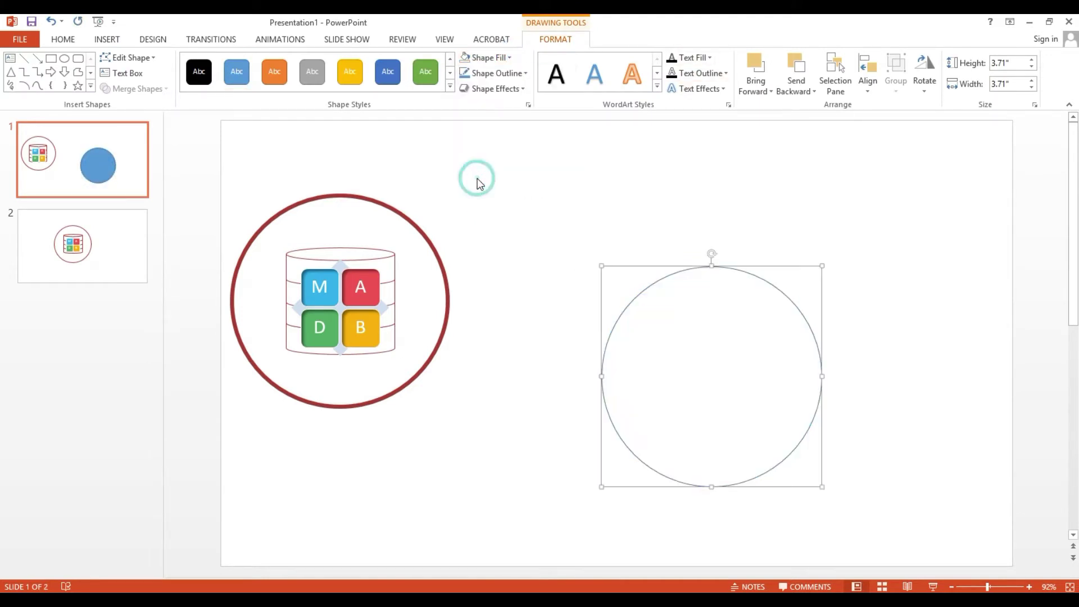
# Insert a Basic Matrix SmartArt, shrink it to 2.19 × 2.74 inches, and centre it in the right circle
pyautogui.click(111, 39)
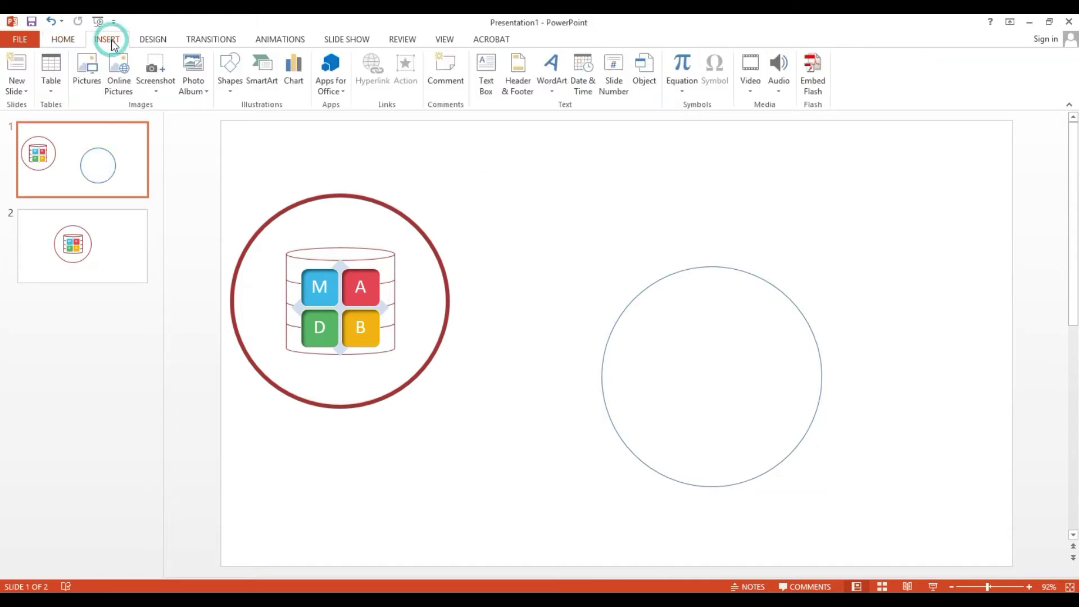
pyautogui.click(262, 71)
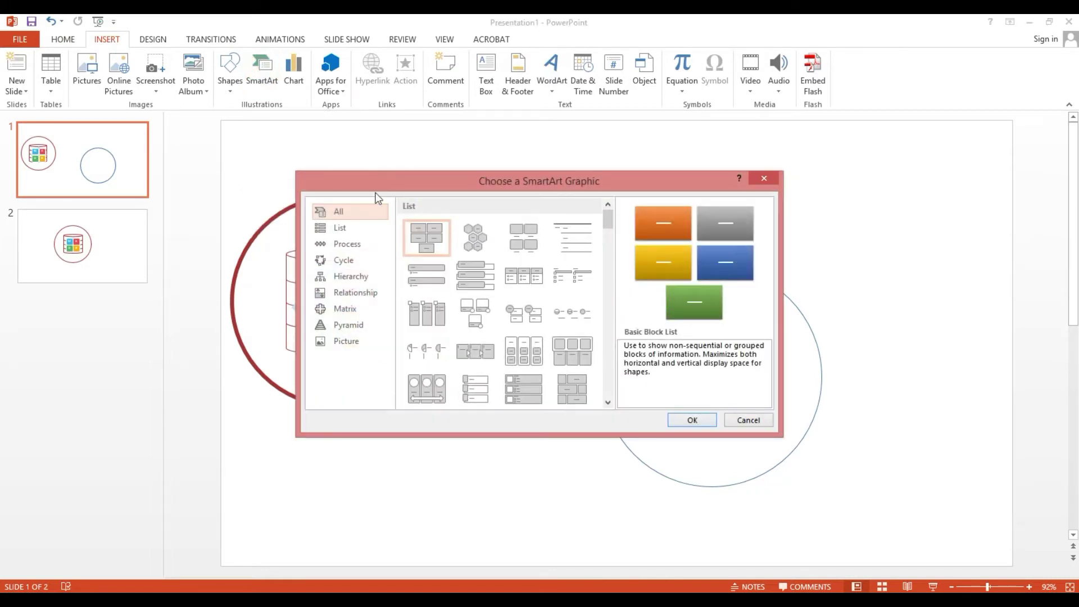
pyautogui.moveTo(409, 186); pyautogui.dragTo(484, 158)
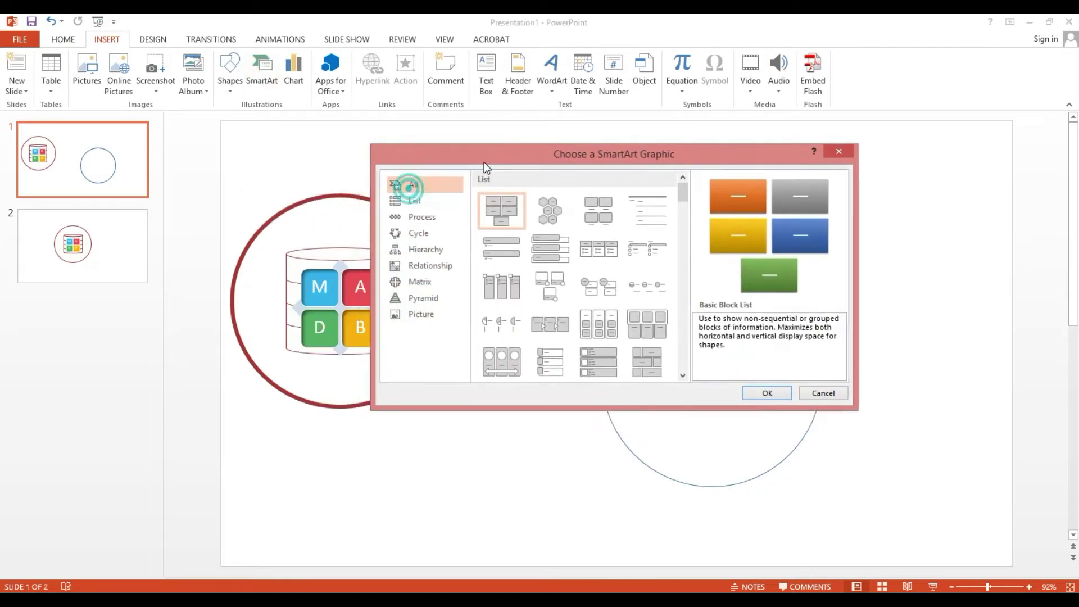
pyautogui.click(418, 283)
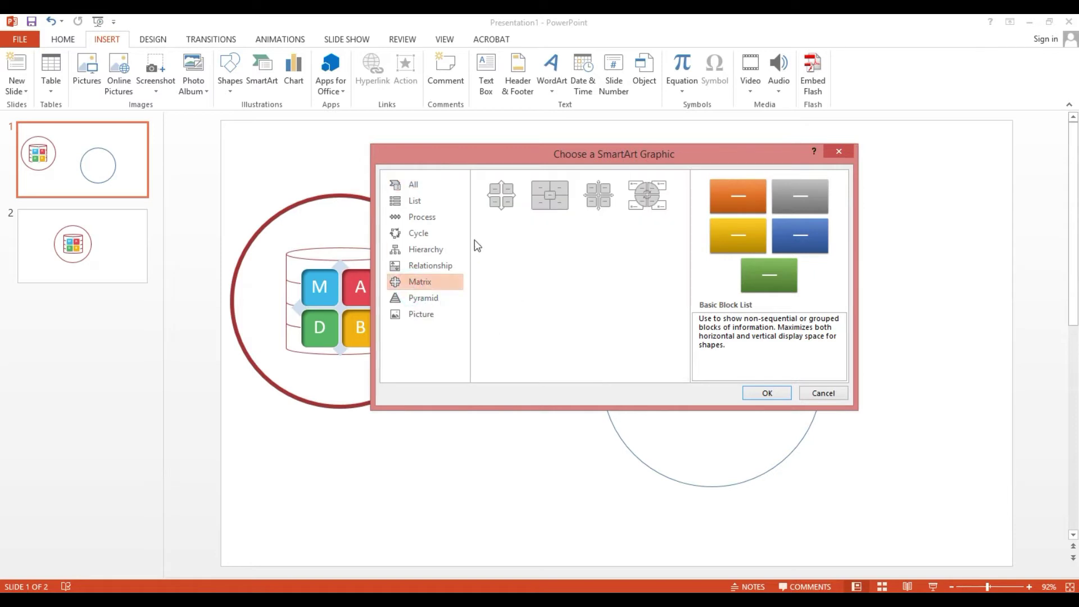
pyautogui.click(501, 195)
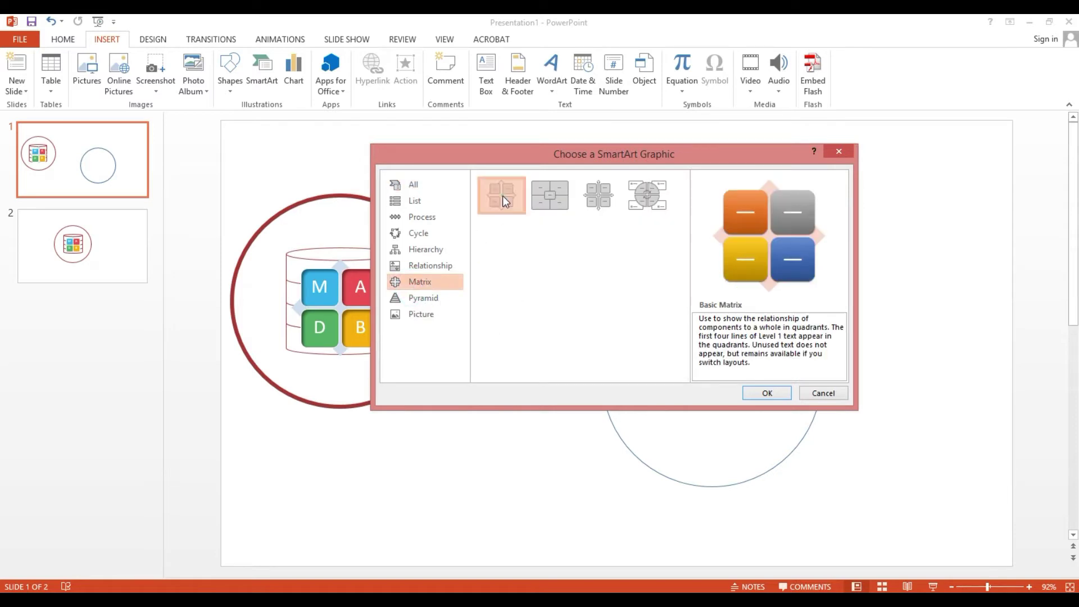
pyautogui.click(778, 393)
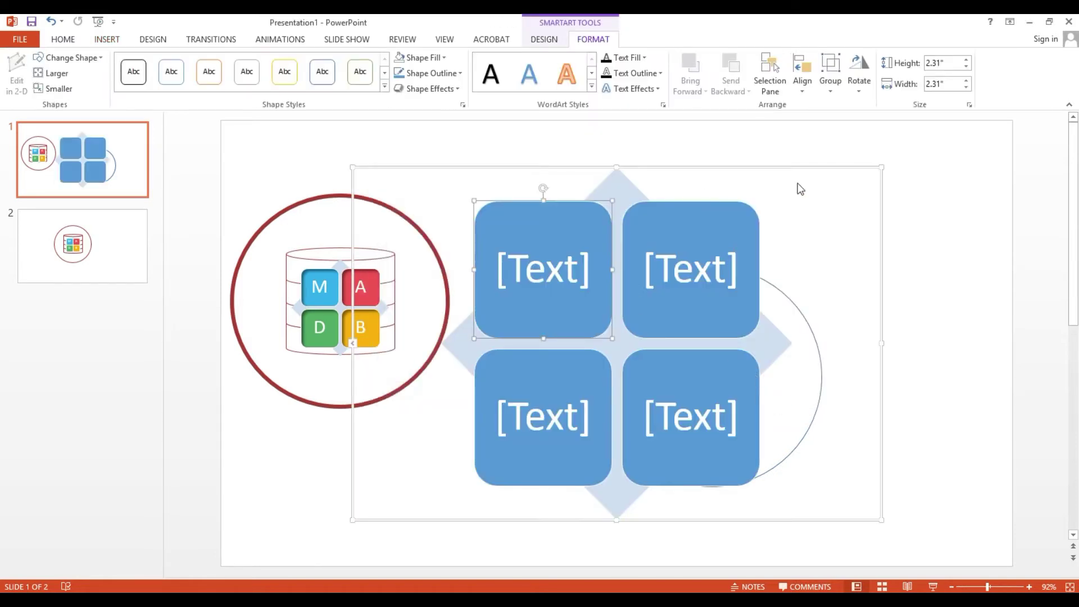
pyautogui.moveTo(881, 167)
pyautogui.mouseDown()
pyautogui.moveTo(642, 368)
pyautogui.moveTo(517, 388)
pyautogui.mouseUp()
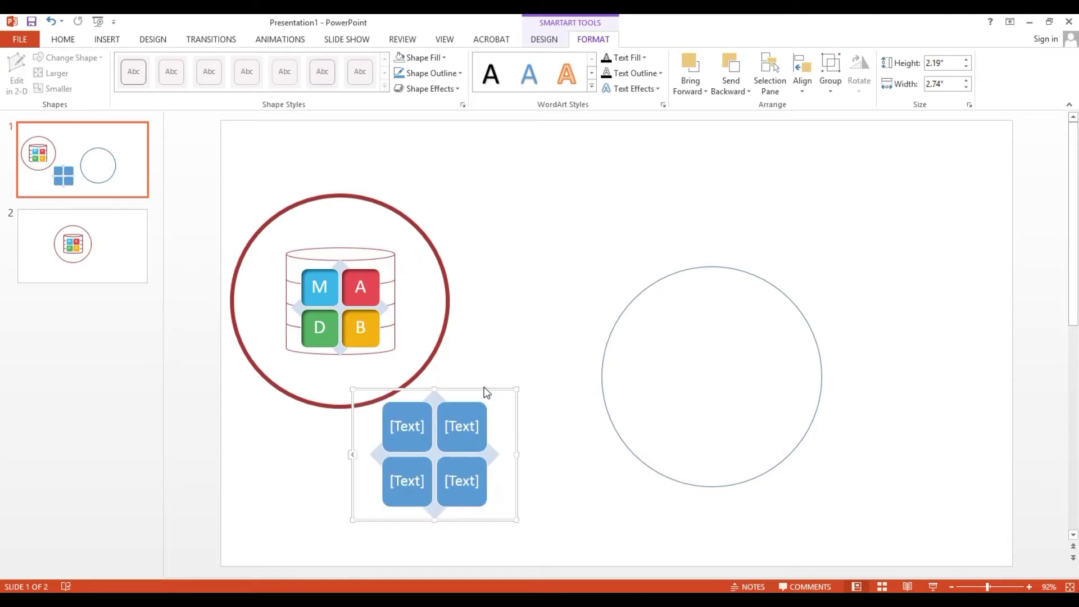
pyautogui.moveTo(482, 390)
pyautogui.mouseDown()
pyautogui.moveTo(757, 304)
pyautogui.moveTo(761, 313)
pyautogui.mouseUp()
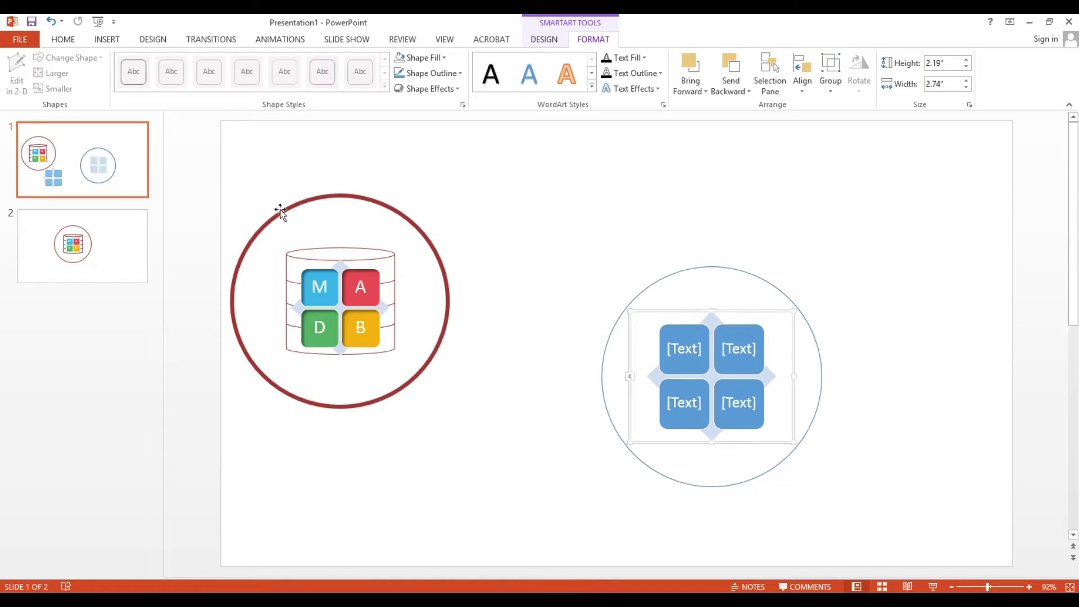
# Type M, A, D and B into the four matrix boxes, correcting the mistyped N to B
pyautogui.click(680, 348)
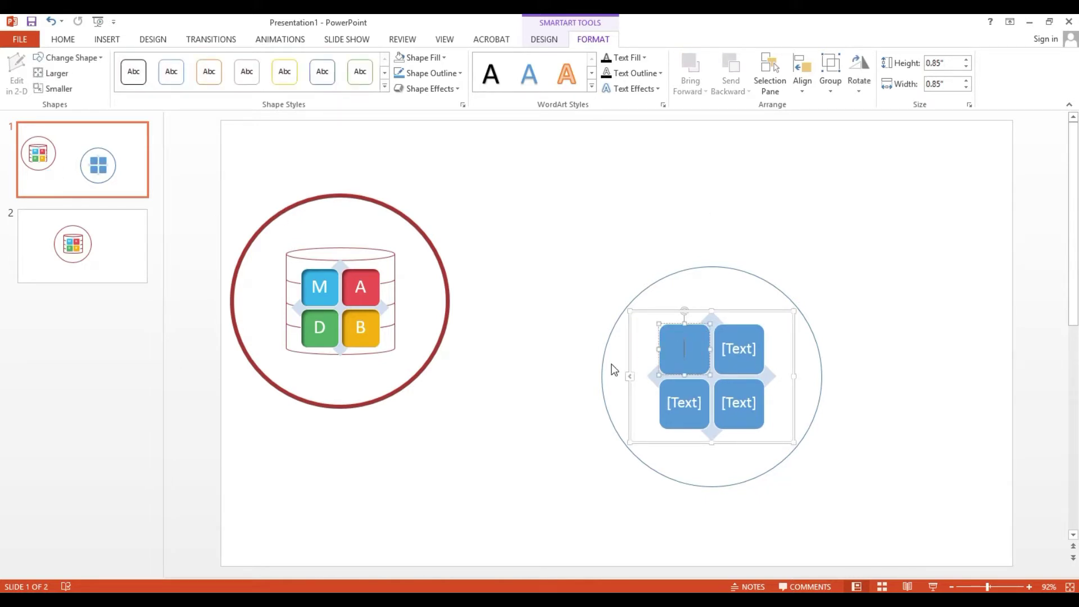
pyautogui.write('M')
pyautogui.click(736, 353)
pyautogui.write('A')
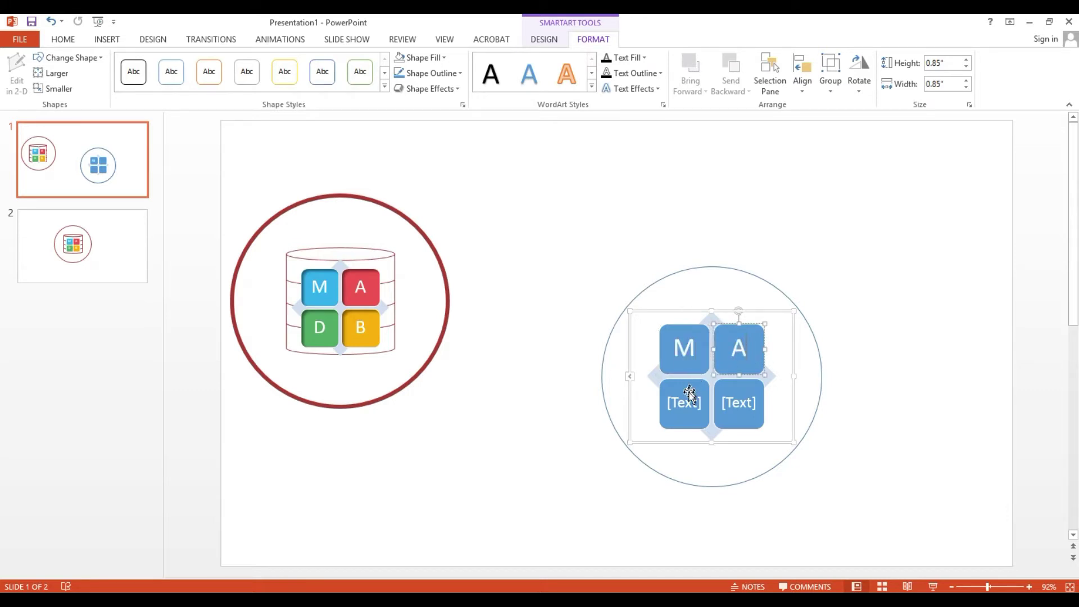
pyautogui.click(686, 406)
pyautogui.write('D')
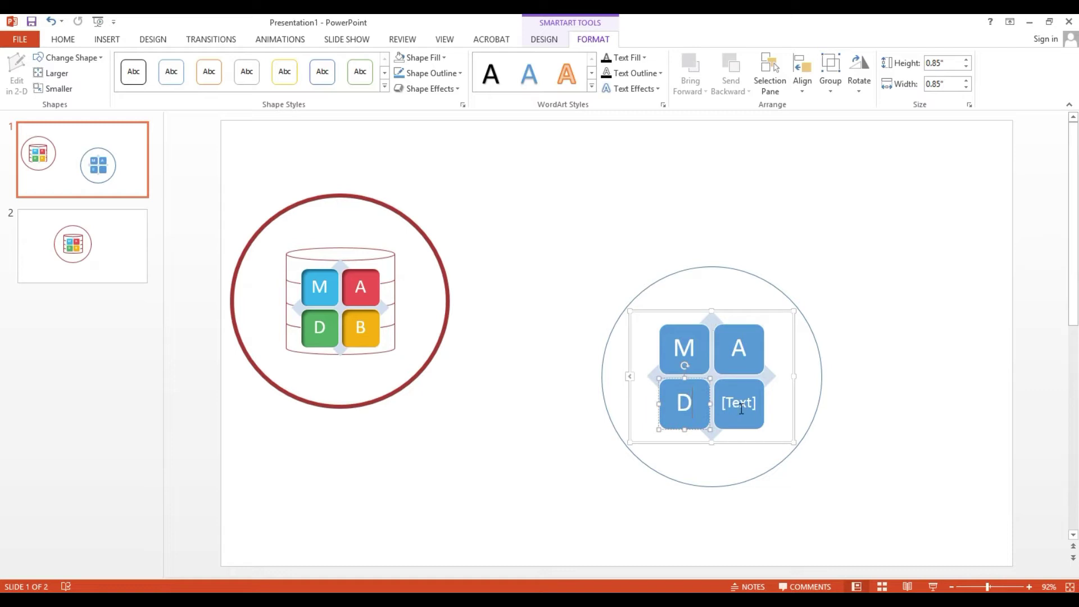
pyautogui.click(741, 409)
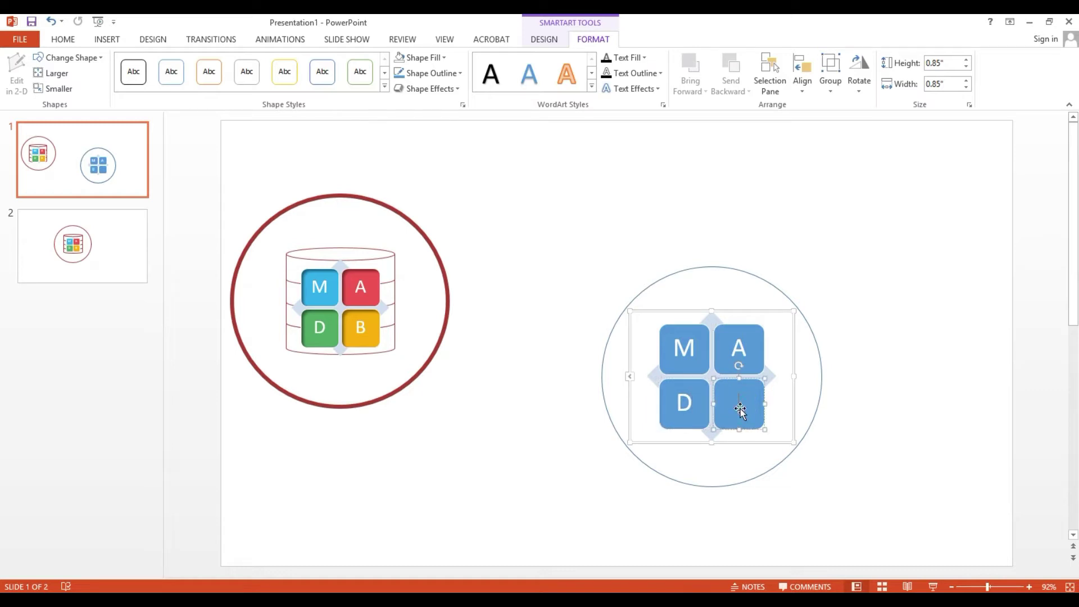
pyautogui.write('N')
pyautogui.press('BackSpace')
pyautogui.write('B')
pyautogui.click(779, 196)
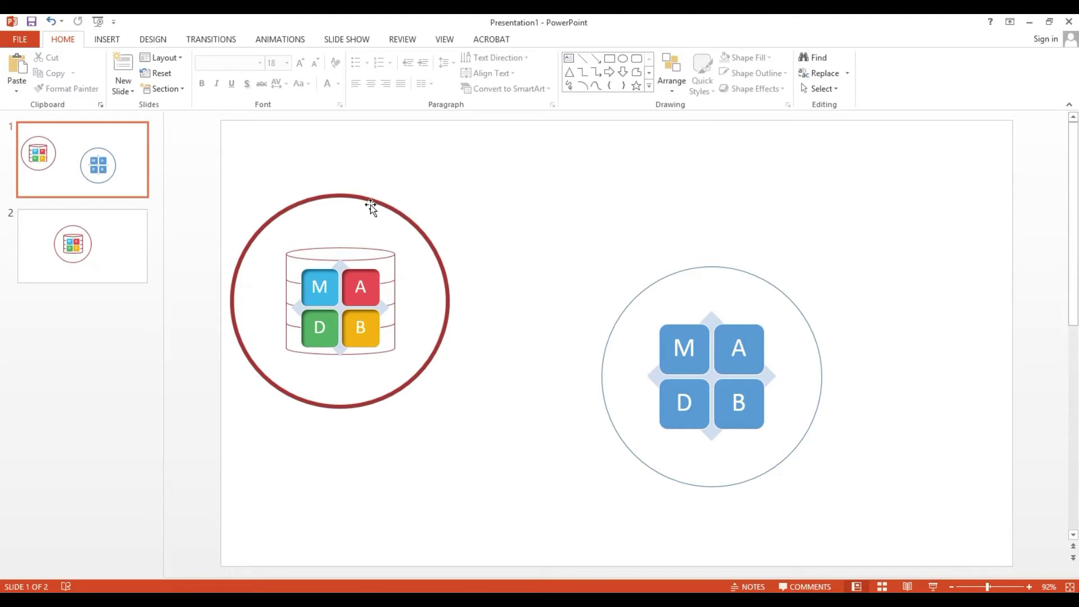
# Select the right circle and preview its outline colours without applying one
pyautogui.click(740, 270)
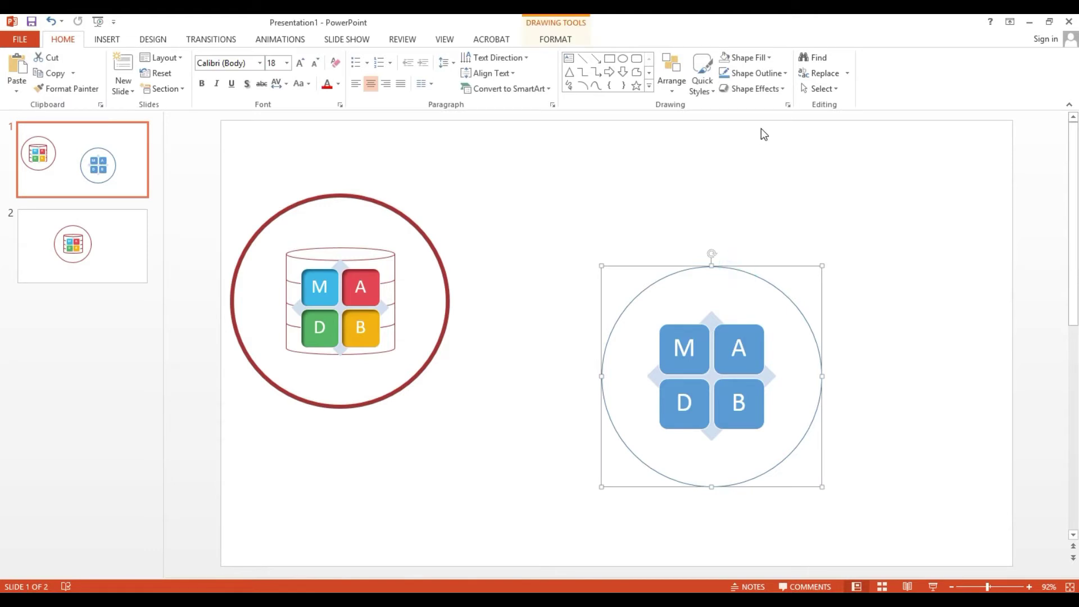
pyautogui.click(787, 77)
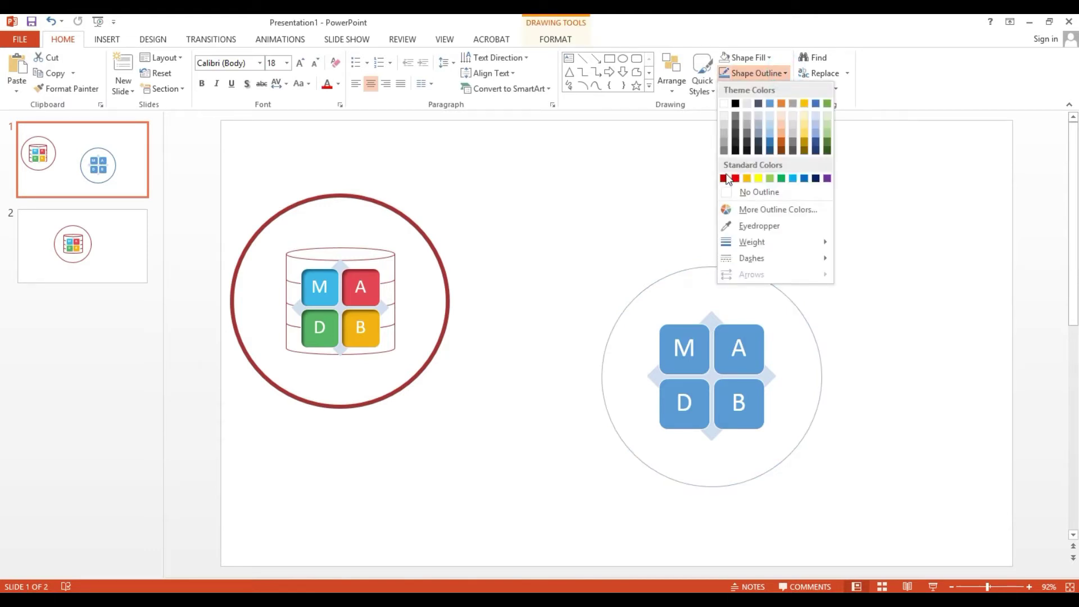
pyautogui.click(593, 171)
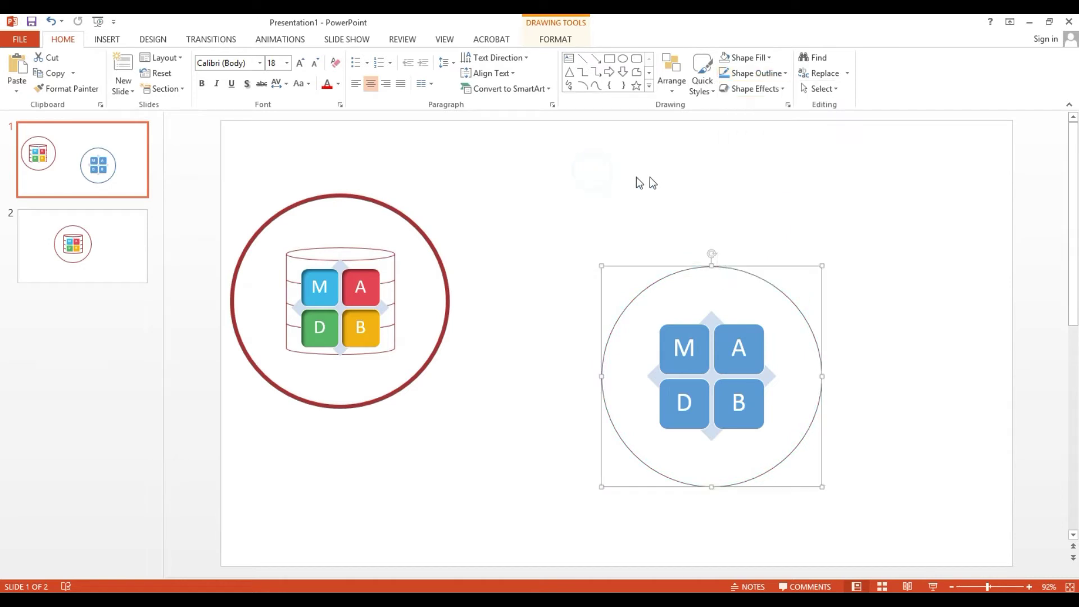
pyautogui.click(645, 181)
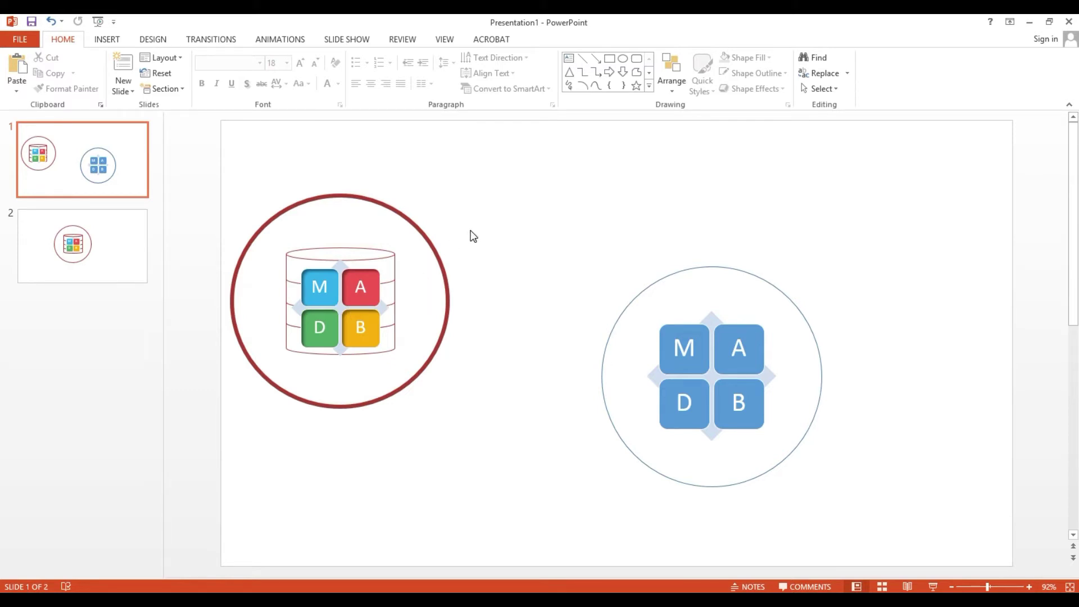
# Eyedrop the left ring's dark red onto the right circle's outline and increase its weight
pyautogui.click(674, 274)
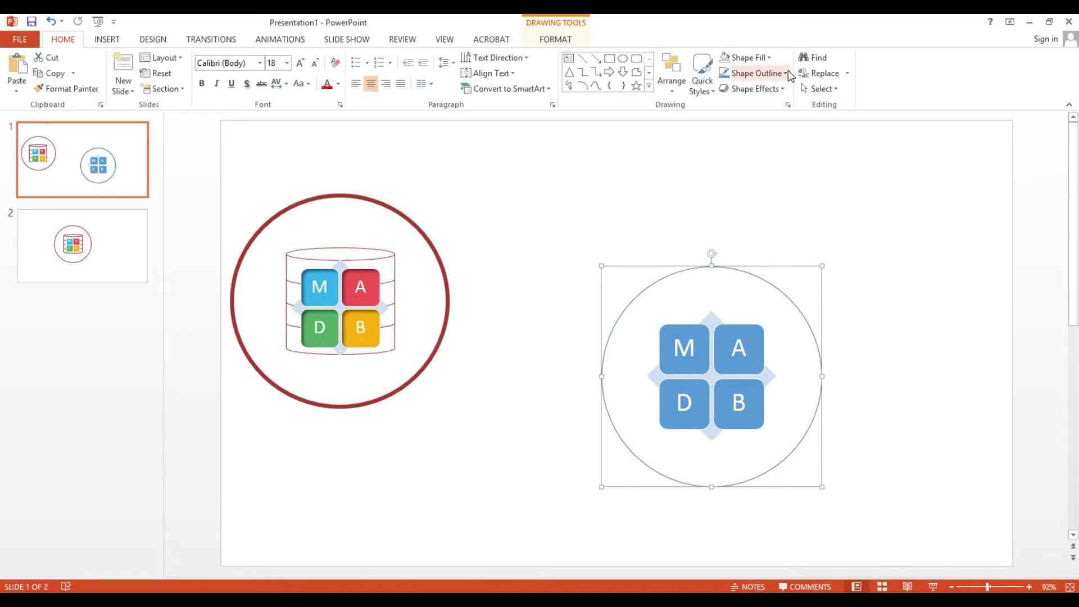
pyautogui.click(786, 73)
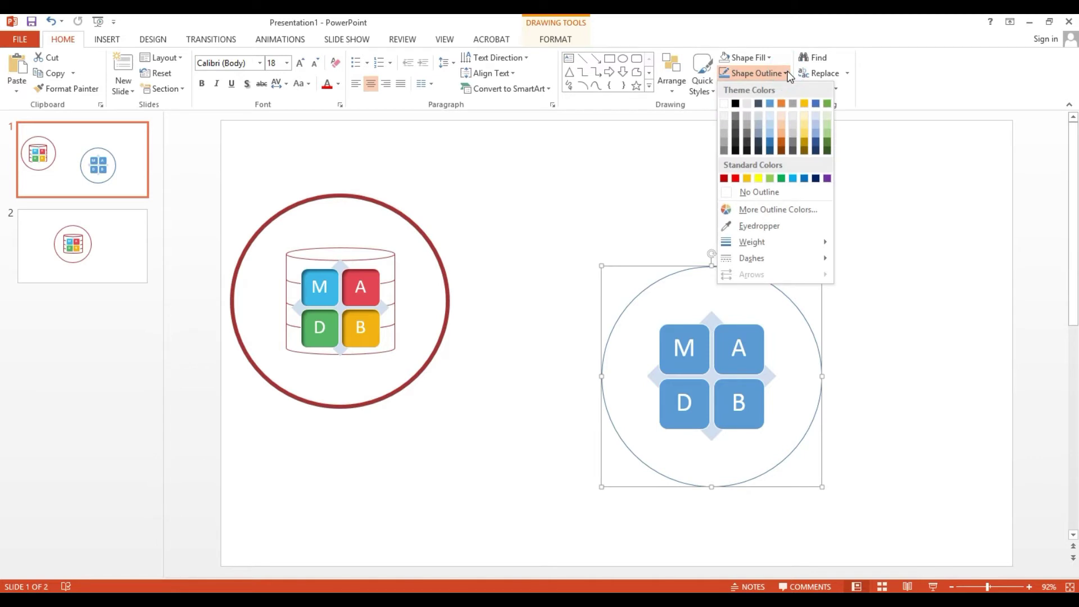
pyautogui.click(747, 231)
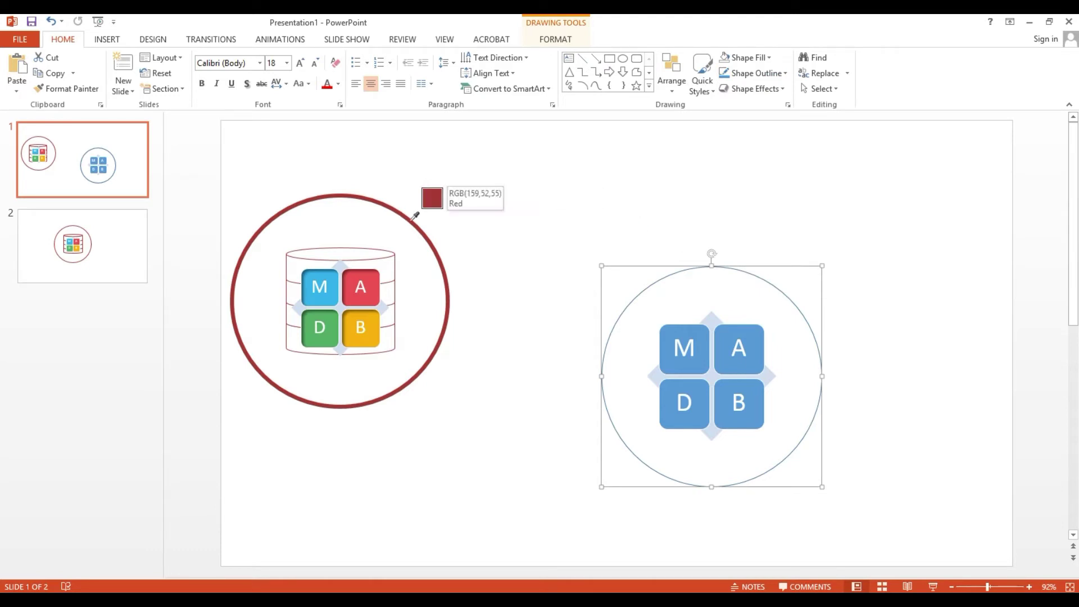
pyautogui.click(413, 219)
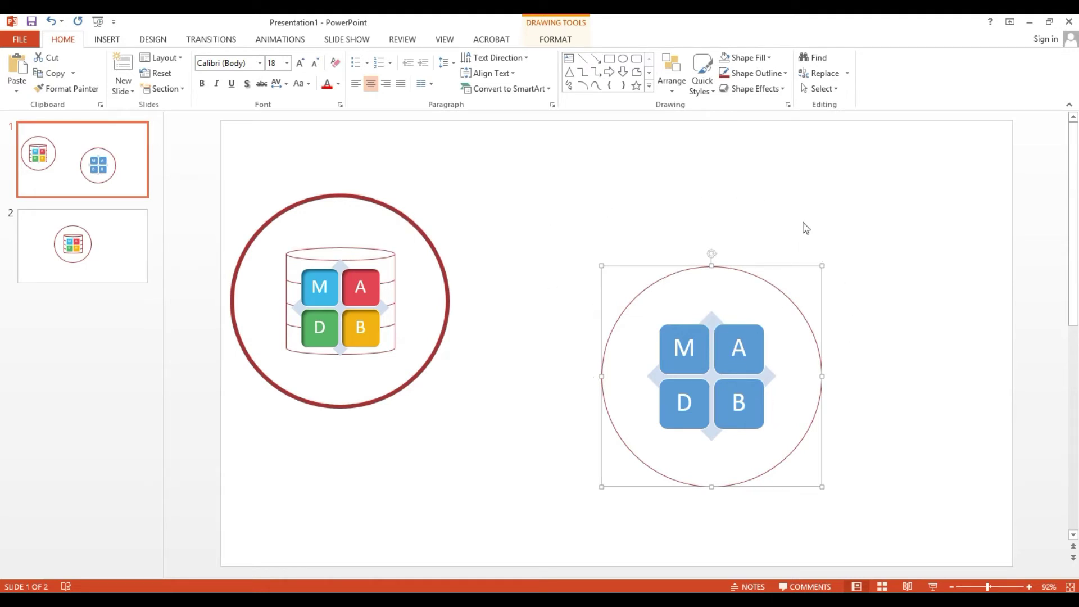
pyautogui.click(756, 73)
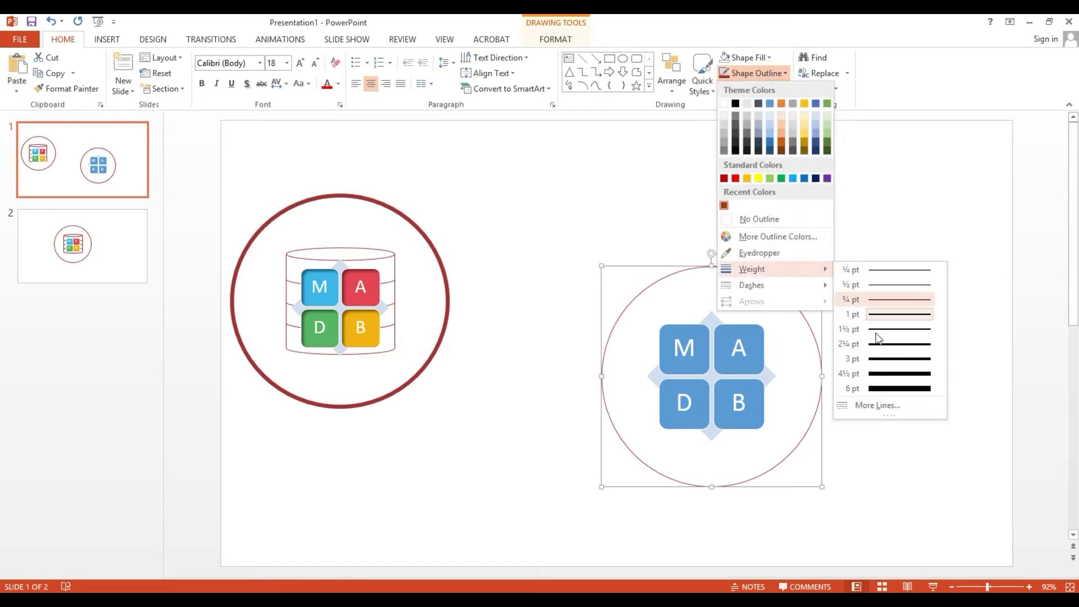
pyautogui.click(884, 363)
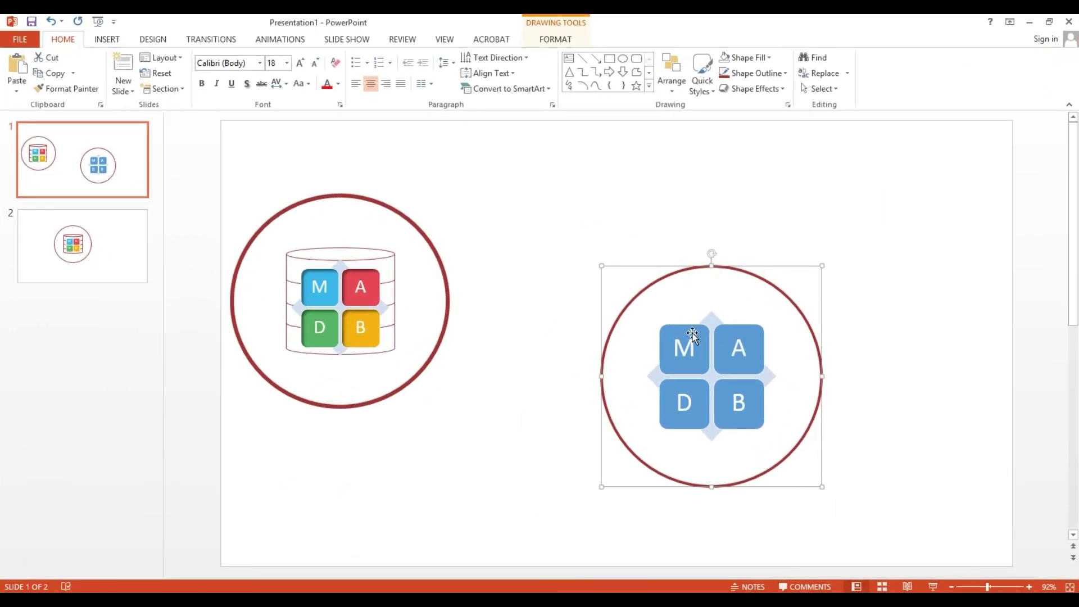
# Eyedrop the left icon's light blue and red onto the M and A squares
pyautogui.click(690, 335)
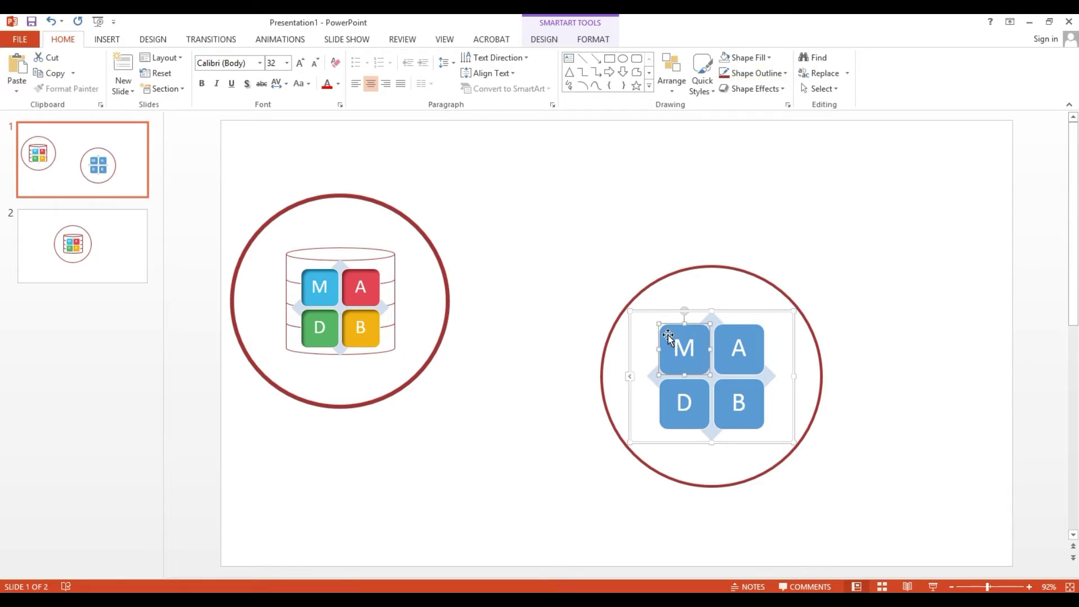
pyautogui.click(769, 58)
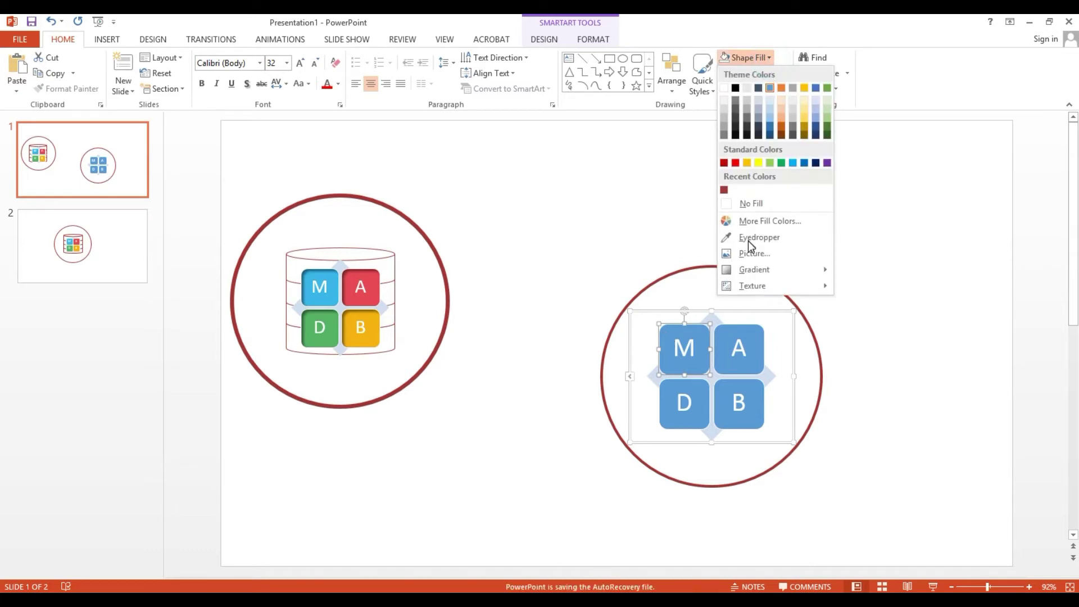
pyautogui.click(748, 238)
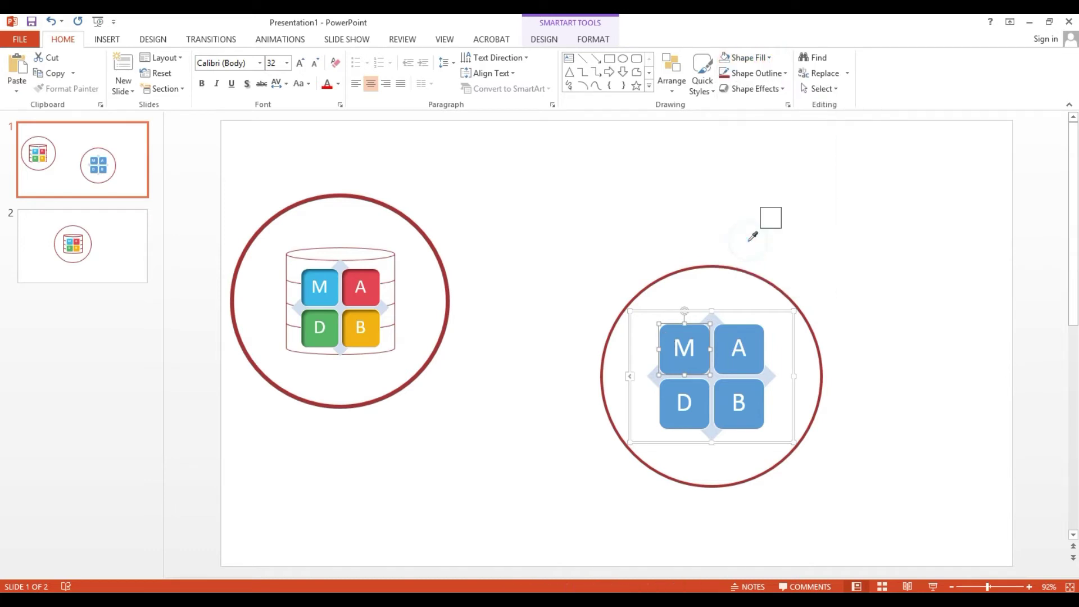
pyautogui.click(316, 281)
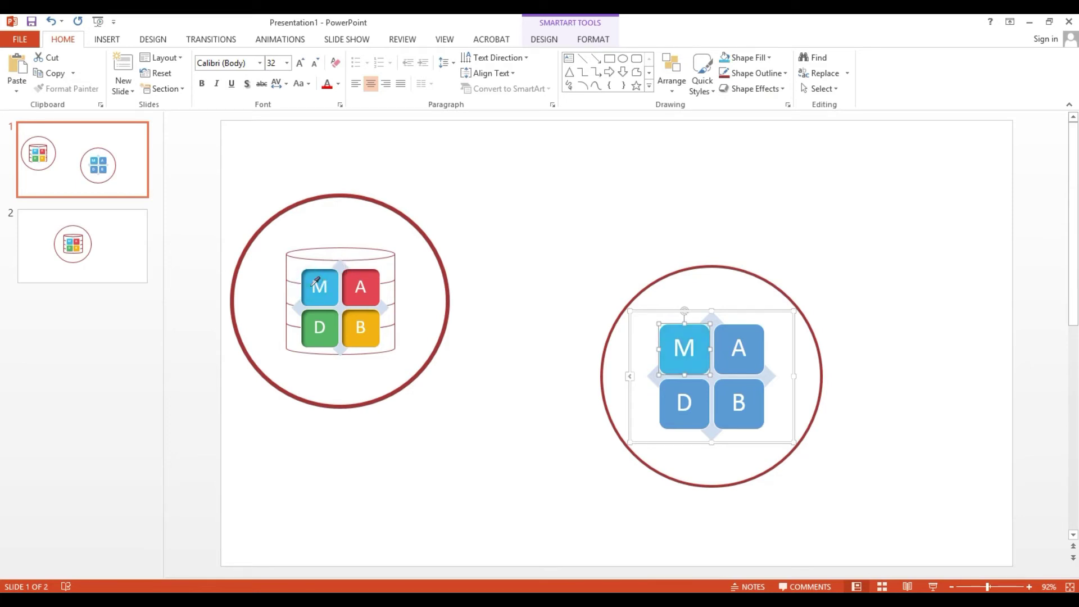
pyautogui.click(730, 330)
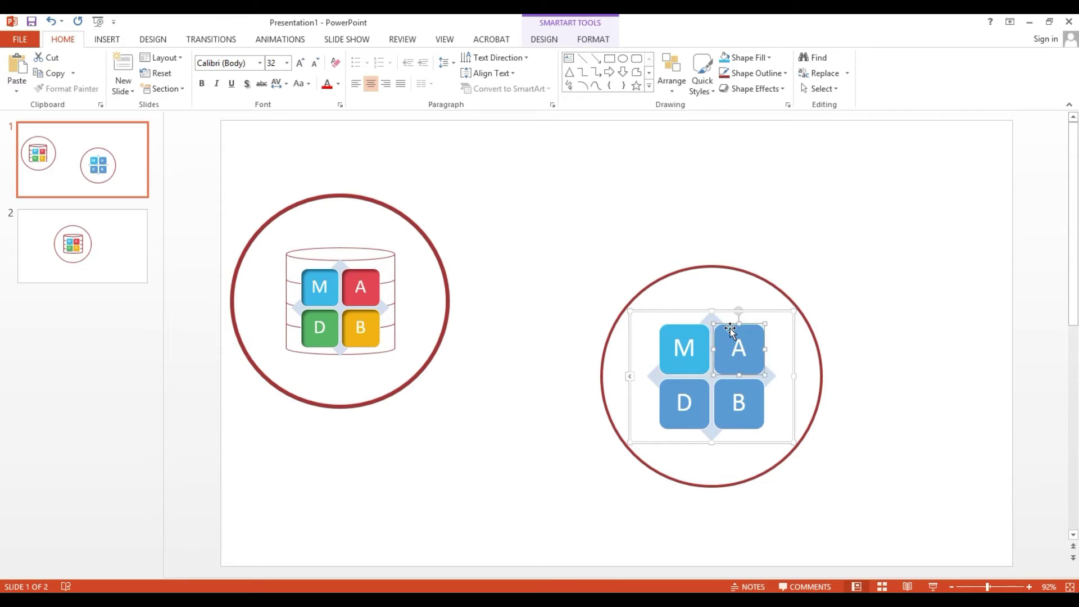
pyautogui.click(770, 58)
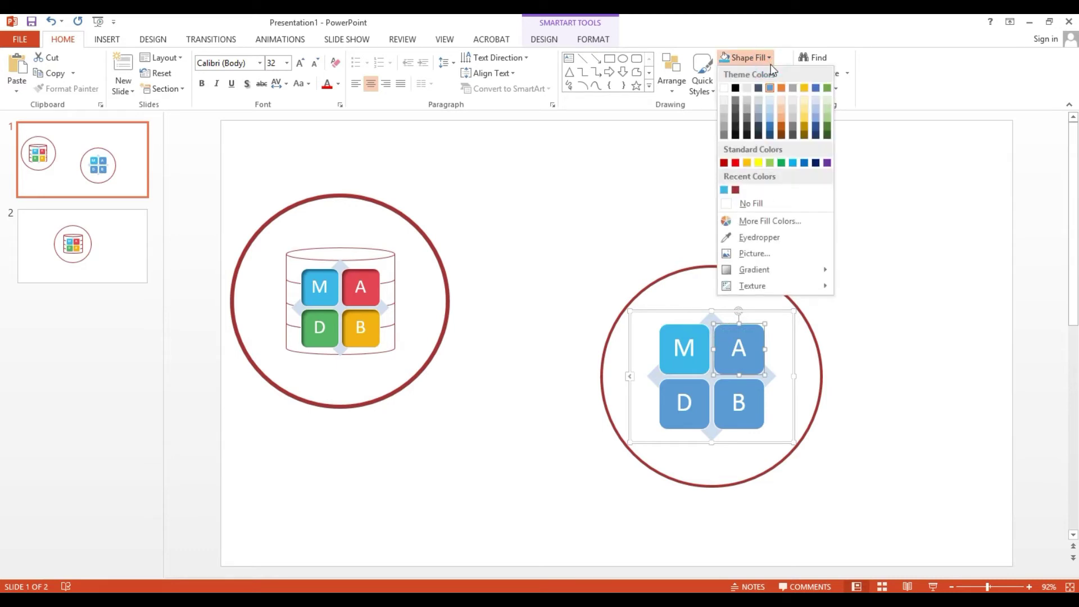
pyautogui.click(731, 238)
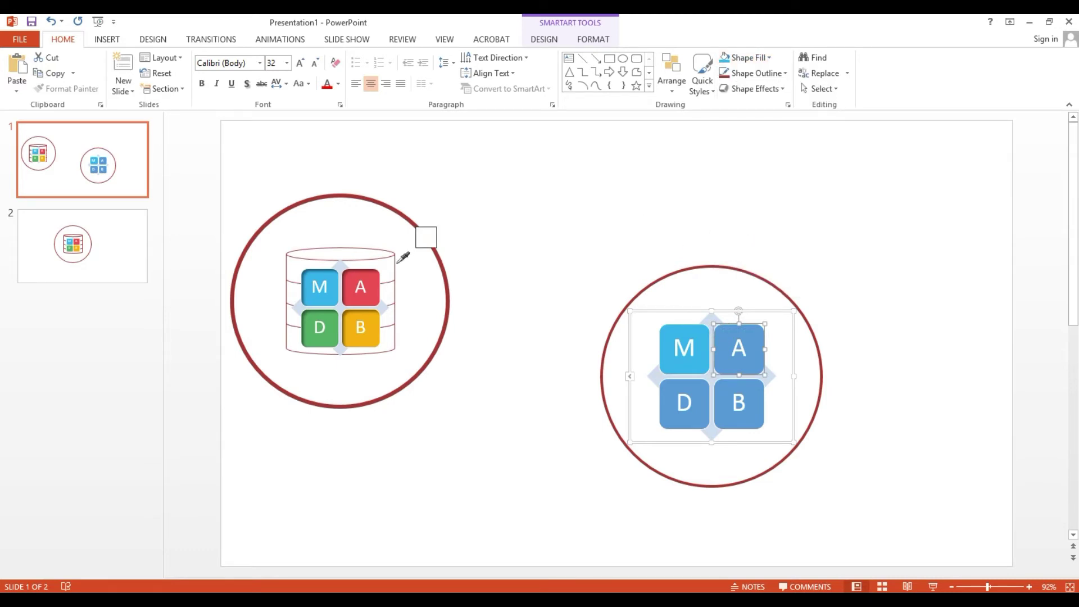
pyautogui.click(378, 270)
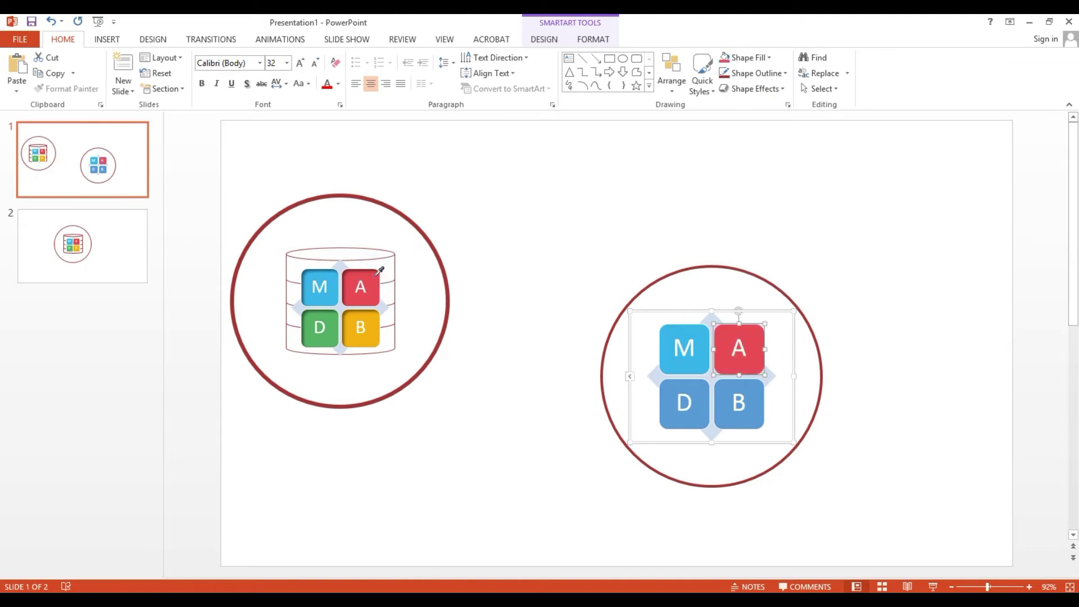
# Eyedrop the left icon's green and yellow onto the D and B squares
pyautogui.click(684, 384)
pyautogui.click(769, 57)
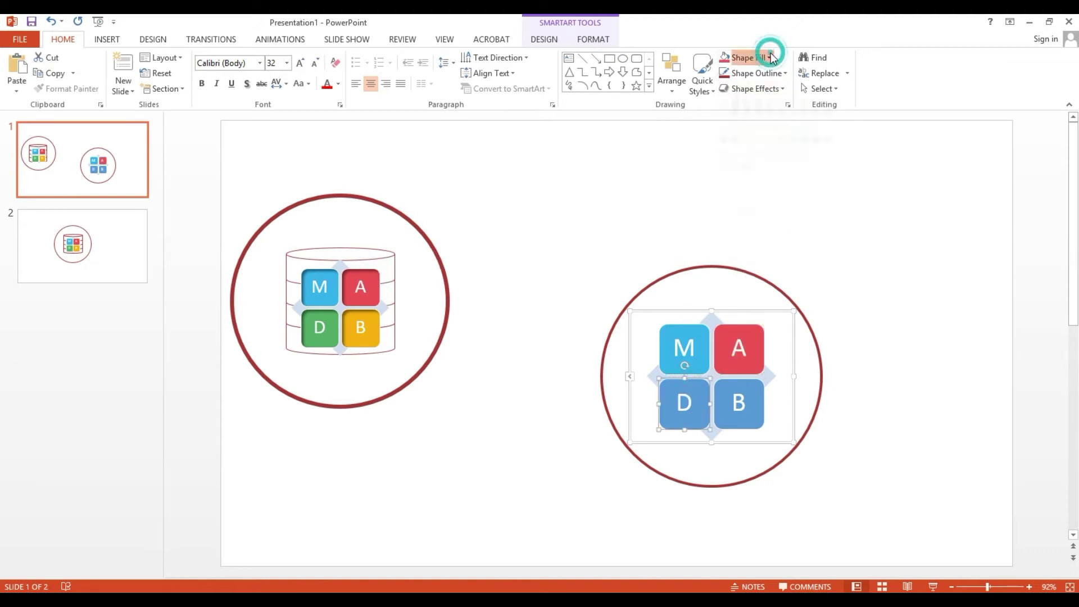
pyautogui.click(745, 238)
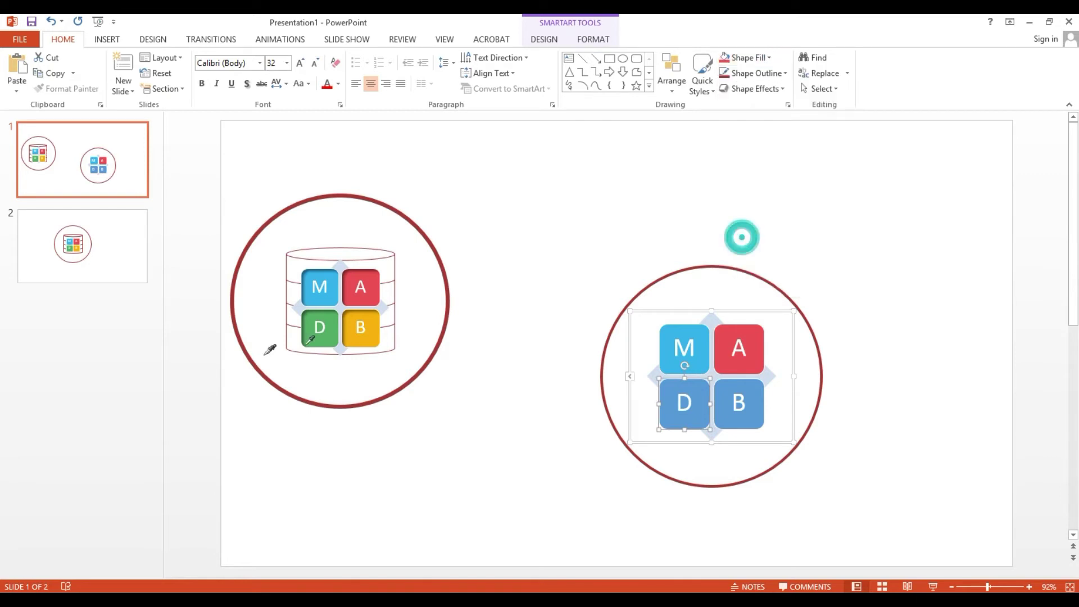
pyautogui.click(333, 326)
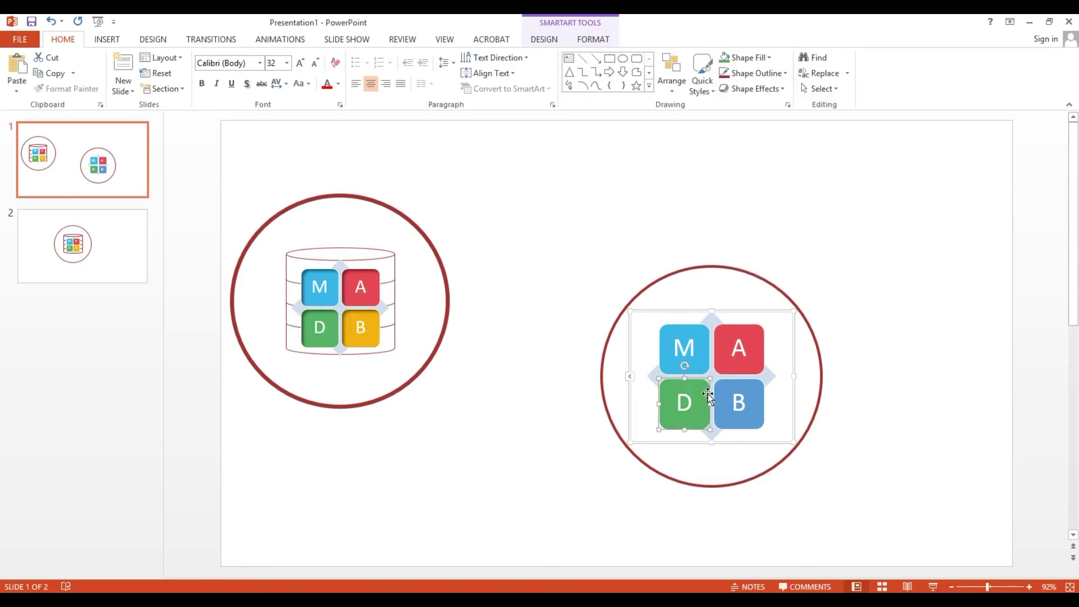
pyautogui.click(736, 384)
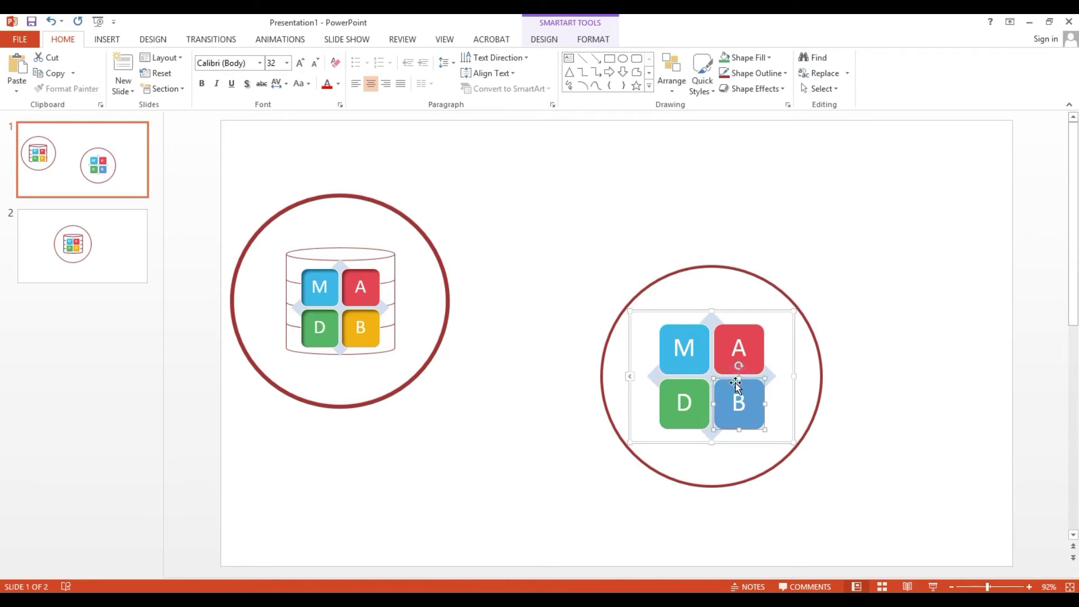
pyautogui.click(770, 59)
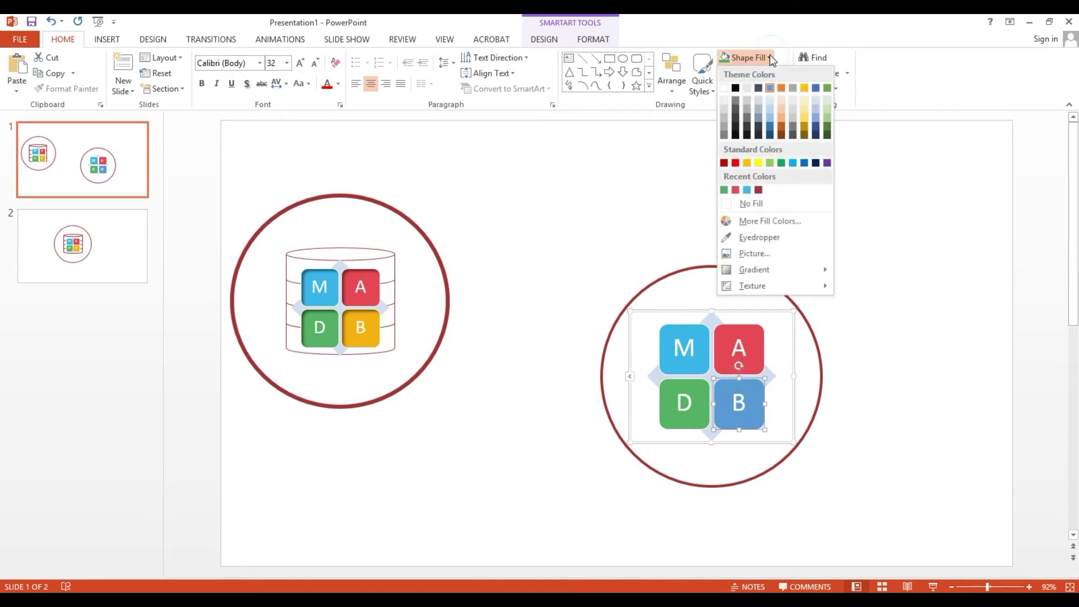
pyautogui.click(753, 237)
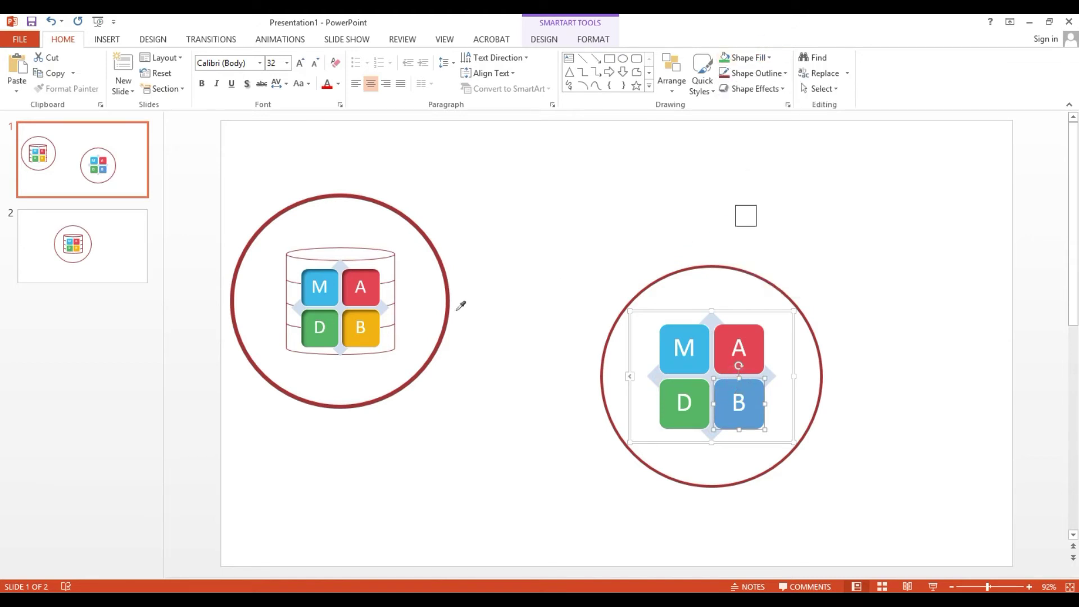
pyautogui.click(378, 322)
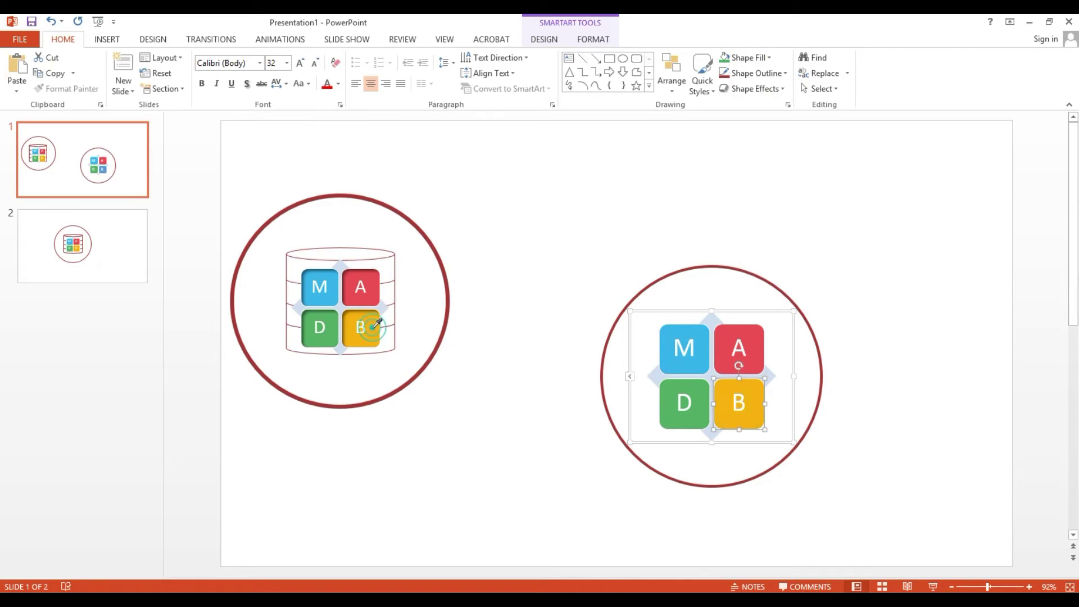
pyautogui.click(719, 199)
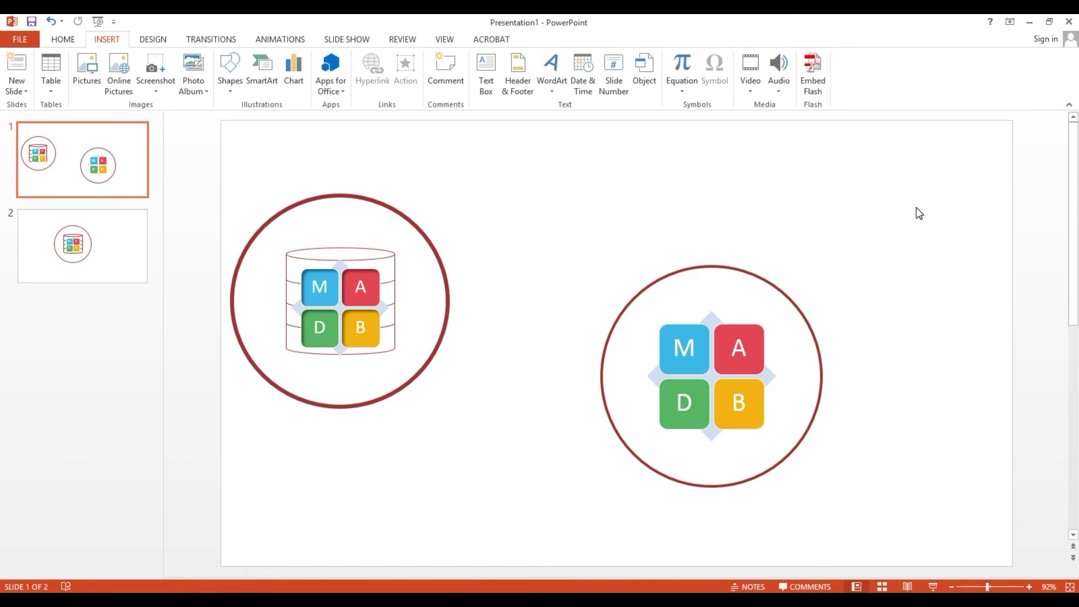
# Add a text box reading 'Kamayo Ako' and move it just above the right circle
pyautogui.click(487, 73)
pyautogui.click(514, 247)
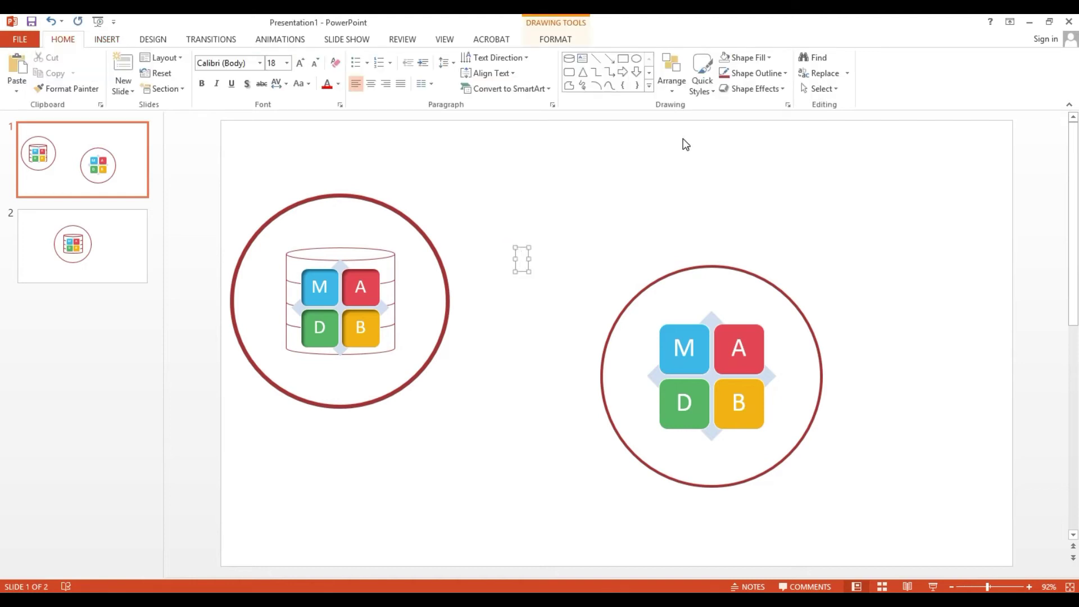
pyautogui.write('kAM')
pyautogui.press('BackSpace')
pyautogui.press('BackSpace')
pyautogui.press('BackSpace')
pyautogui.write('Kam')
pyautogui.write('ayo')
pyautogui.write(' Akd')
pyautogui.press('BackSpace')
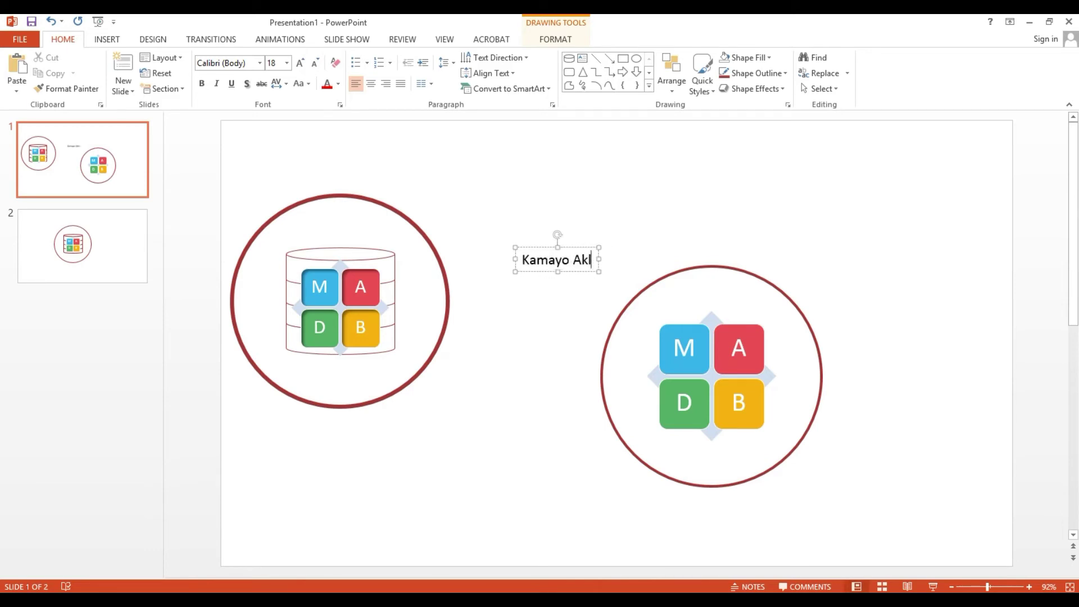
pyautogui.write('o')
pyautogui.moveTo(582, 250)
pyautogui.mouseDown()
pyautogui.moveTo(620, 211)
pyautogui.moveTo(687, 215)
pyautogui.mouseUp()
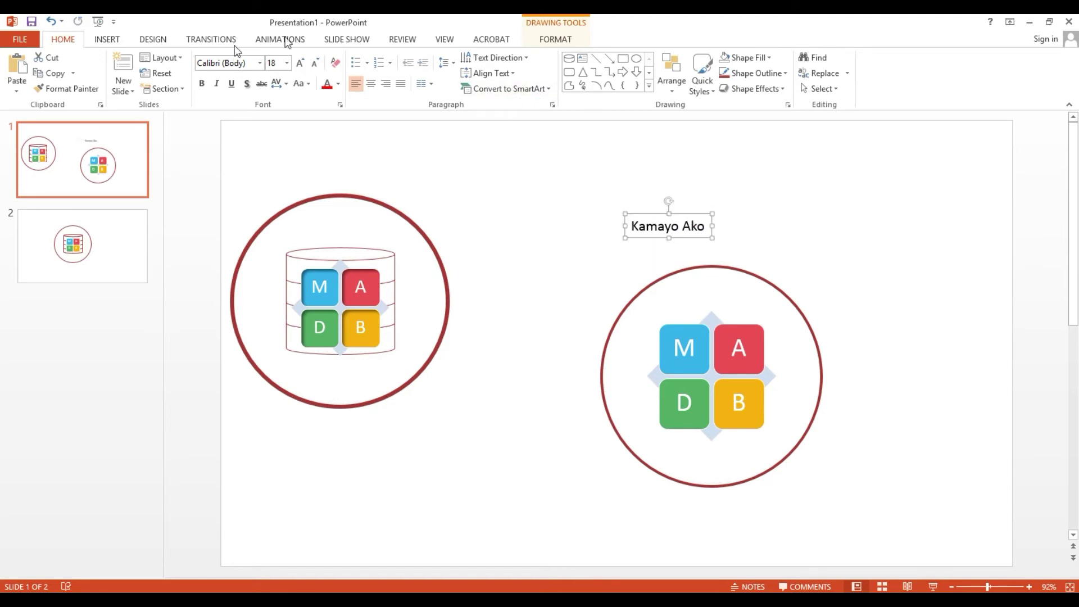
# Bend the 'Kamayo Ako' text into an upward arch transform effect
pyautogui.click(556, 41)
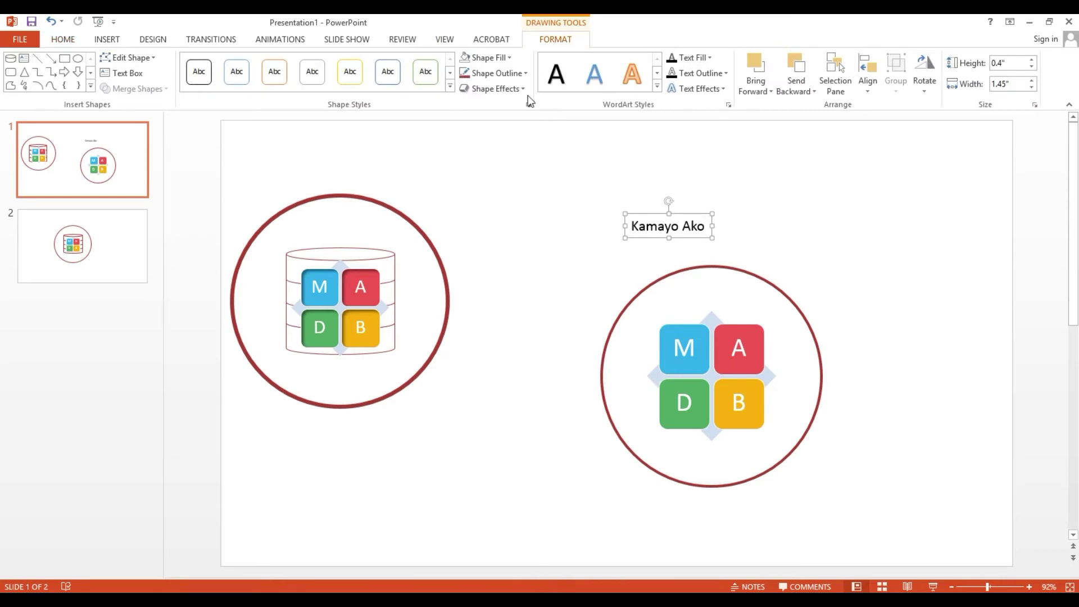
pyautogui.click(694, 89)
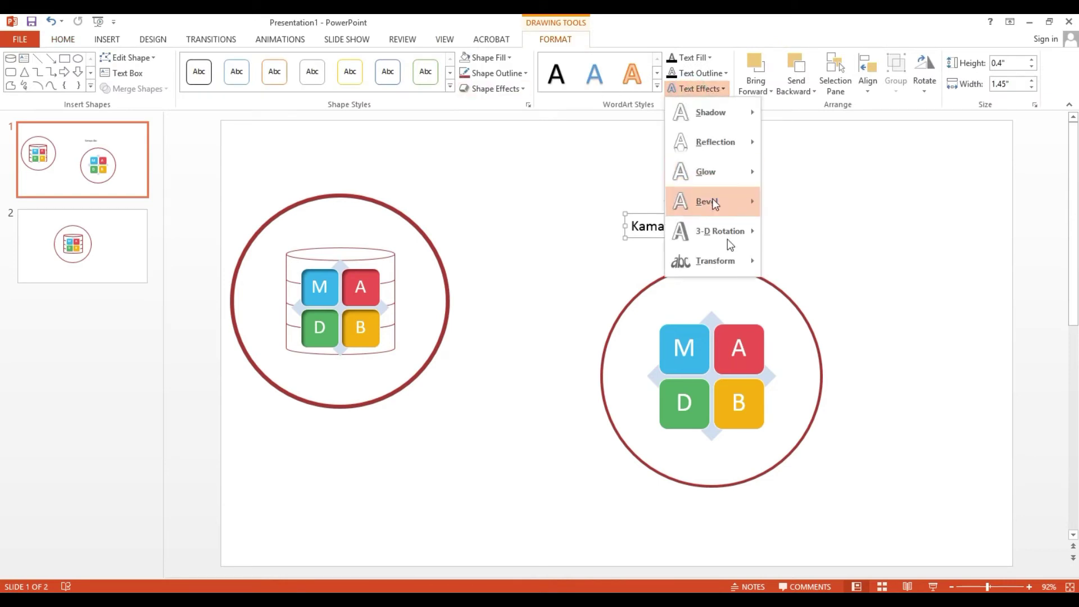
pyautogui.moveTo(713, 261)
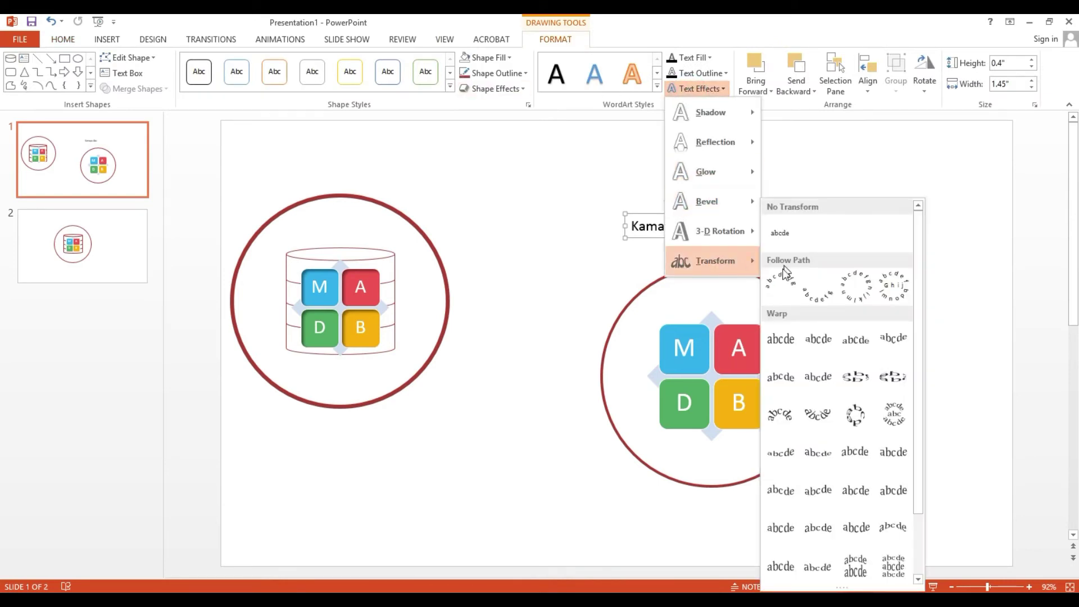
pyautogui.click(785, 273)
pyautogui.click(698, 238)
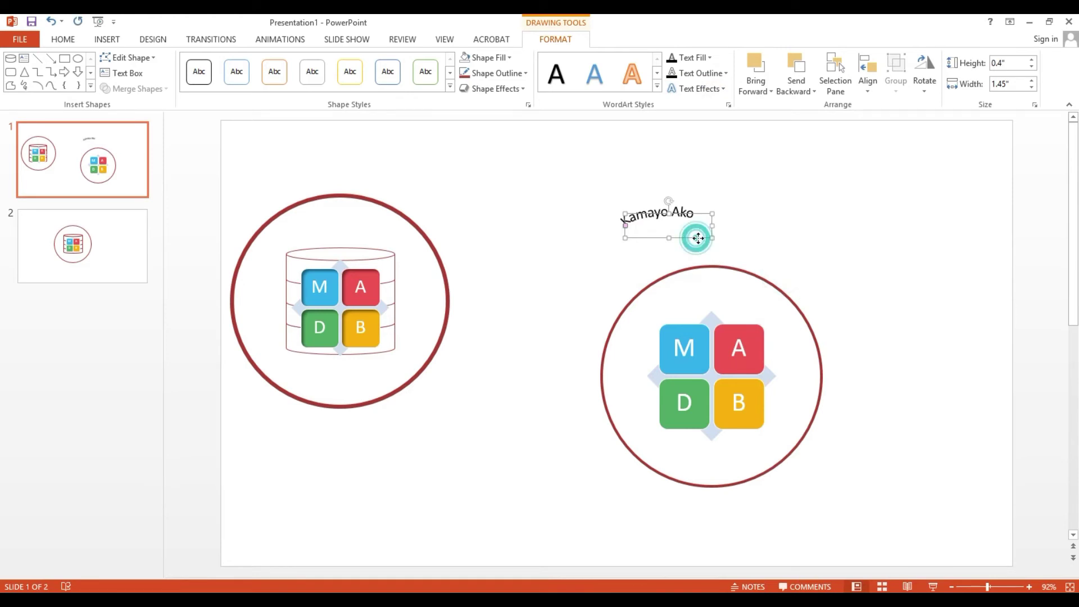
# Centre the arched text and move it inside the right circle's top edge
pyautogui.click(63, 39)
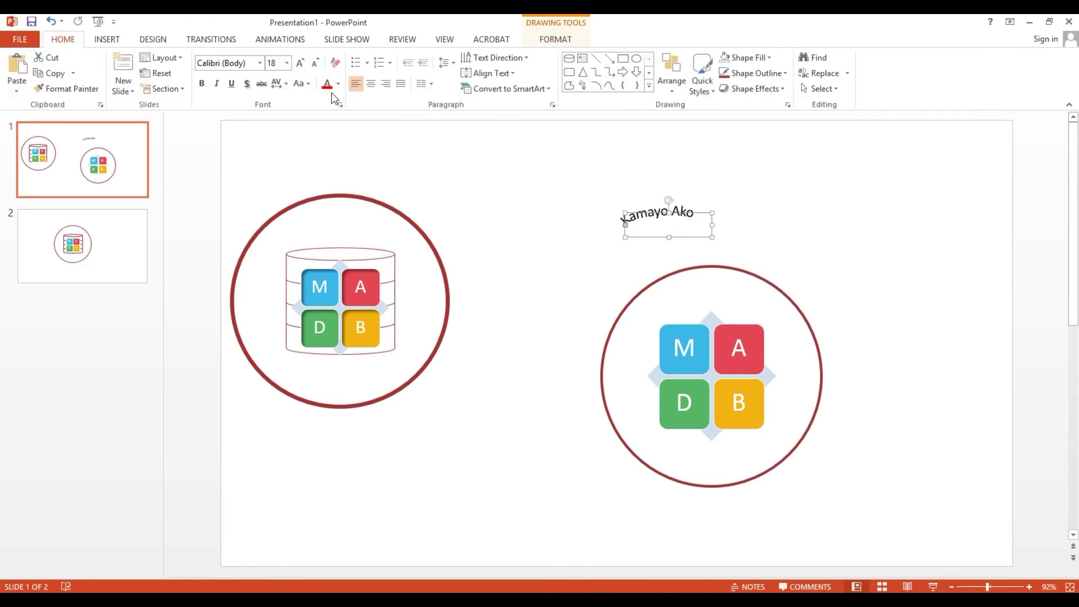
pyautogui.click(370, 83)
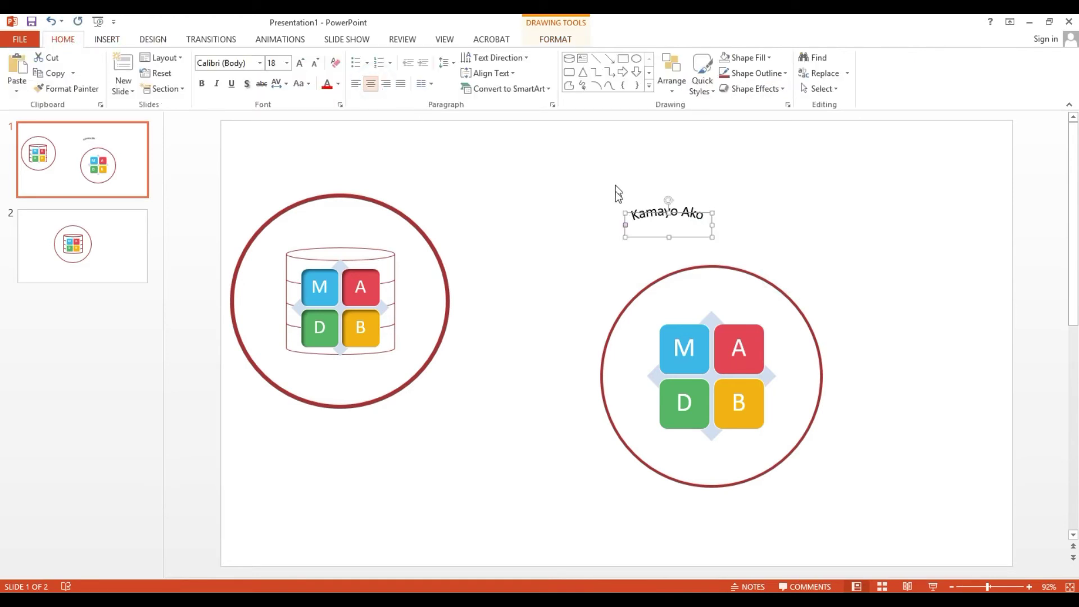
pyautogui.click(648, 235)
pyautogui.moveTo(681, 301); pyautogui.dragTo(691, 315)
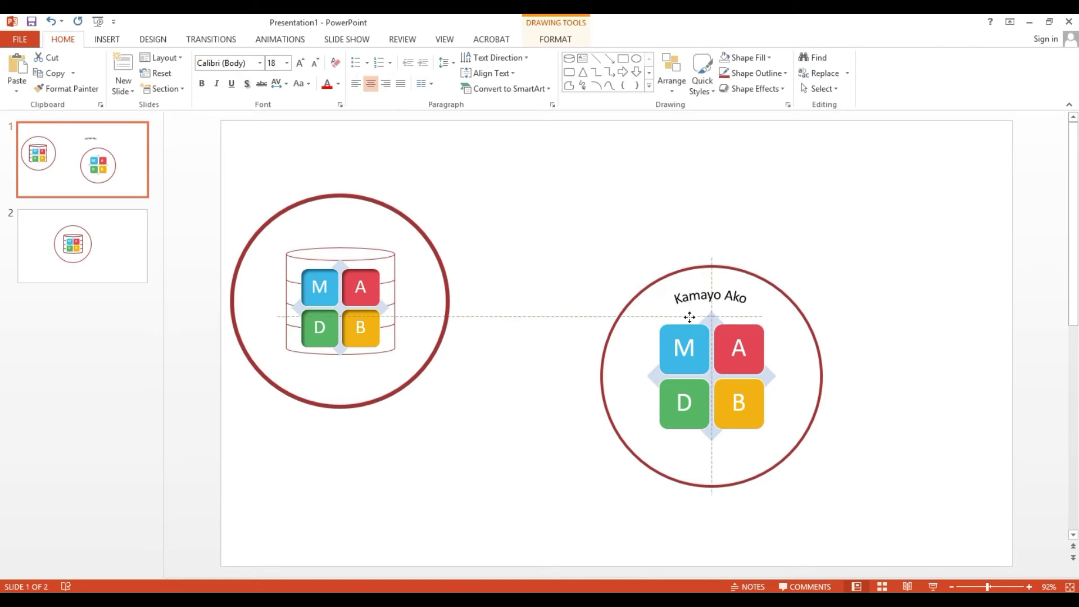
# Set the 'Kamayo Ako' text to 36 pt and check its placement
pyautogui.click(286, 62)
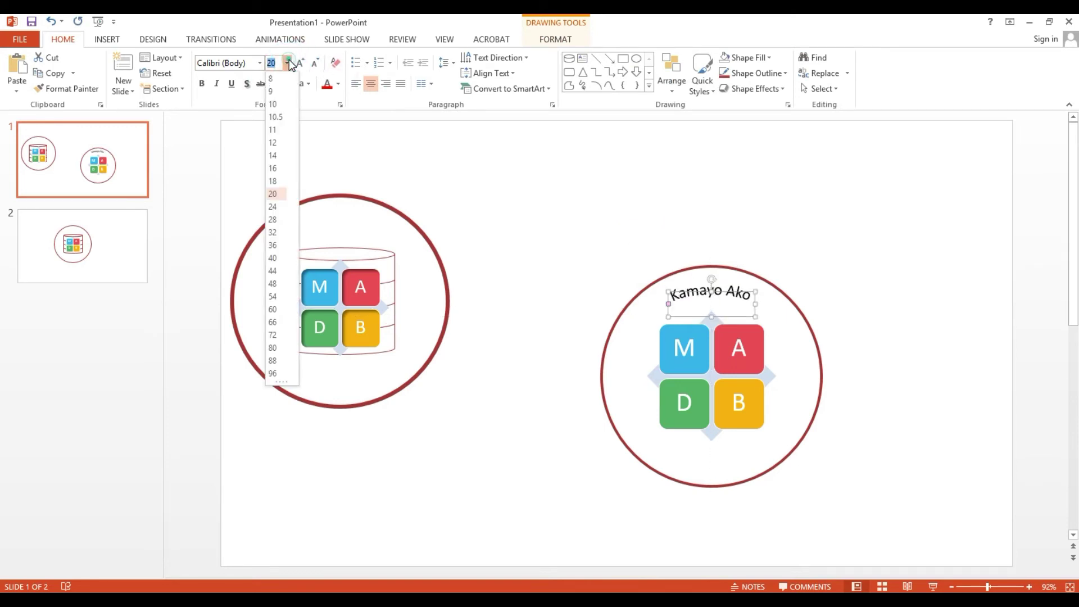
pyautogui.click(281, 211)
pyautogui.click(287, 62)
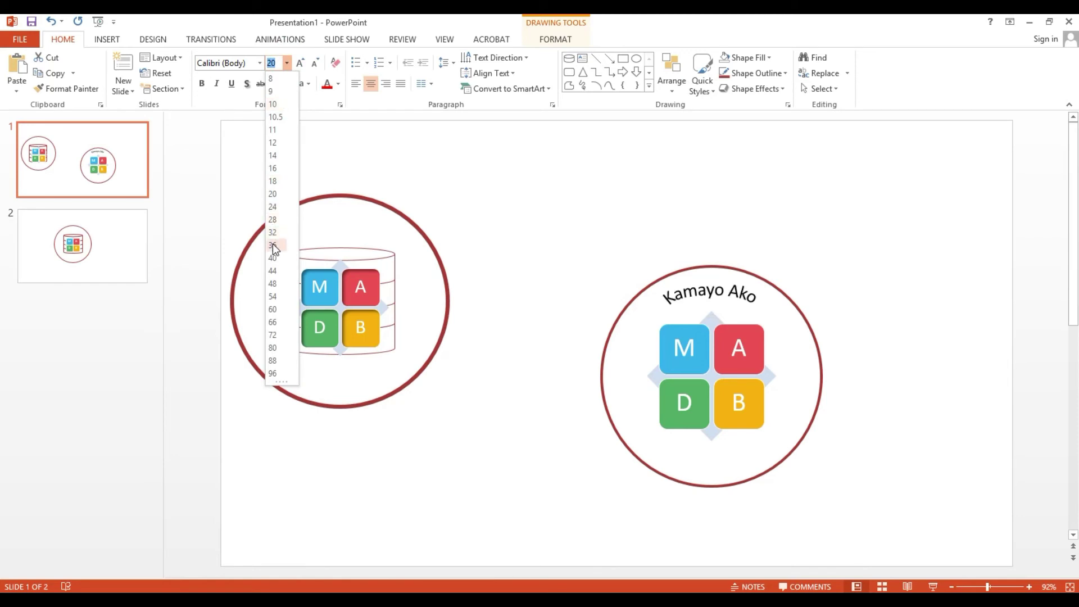
pyautogui.click(274, 246)
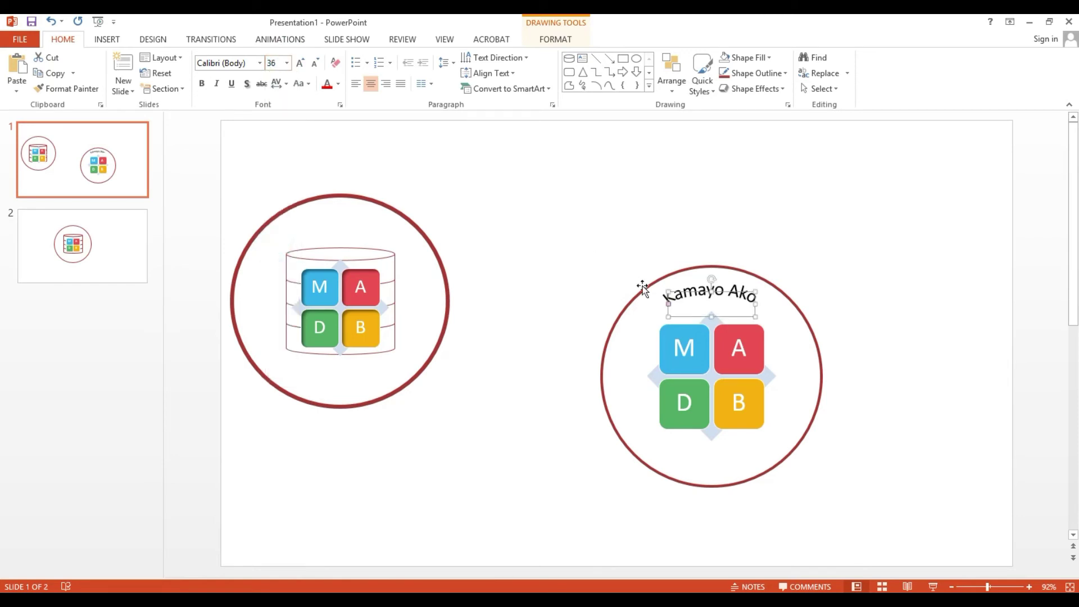
pyautogui.click(599, 250)
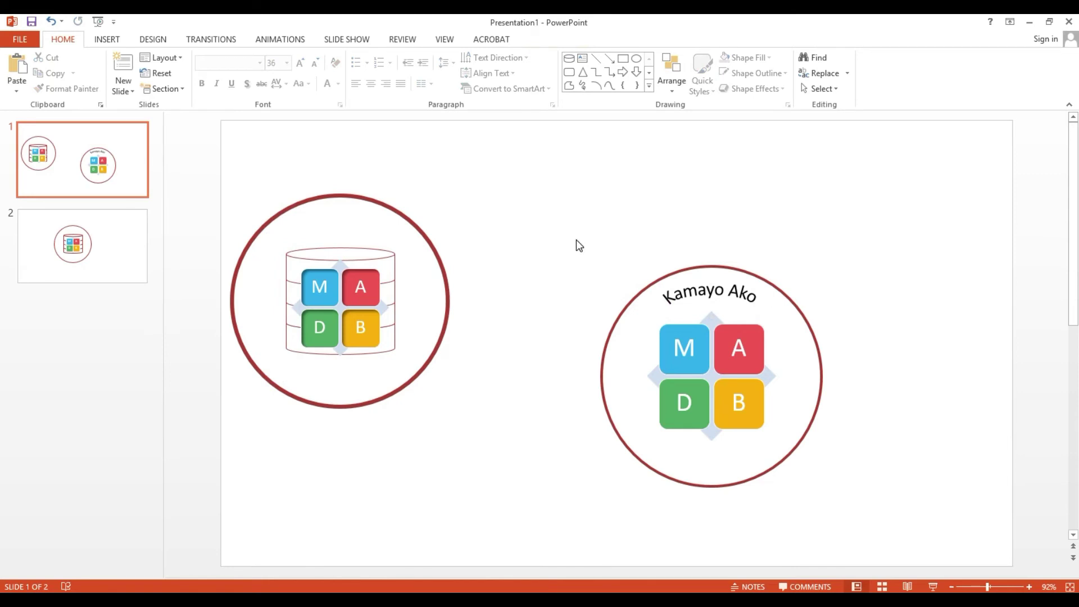
pyautogui.click(684, 296)
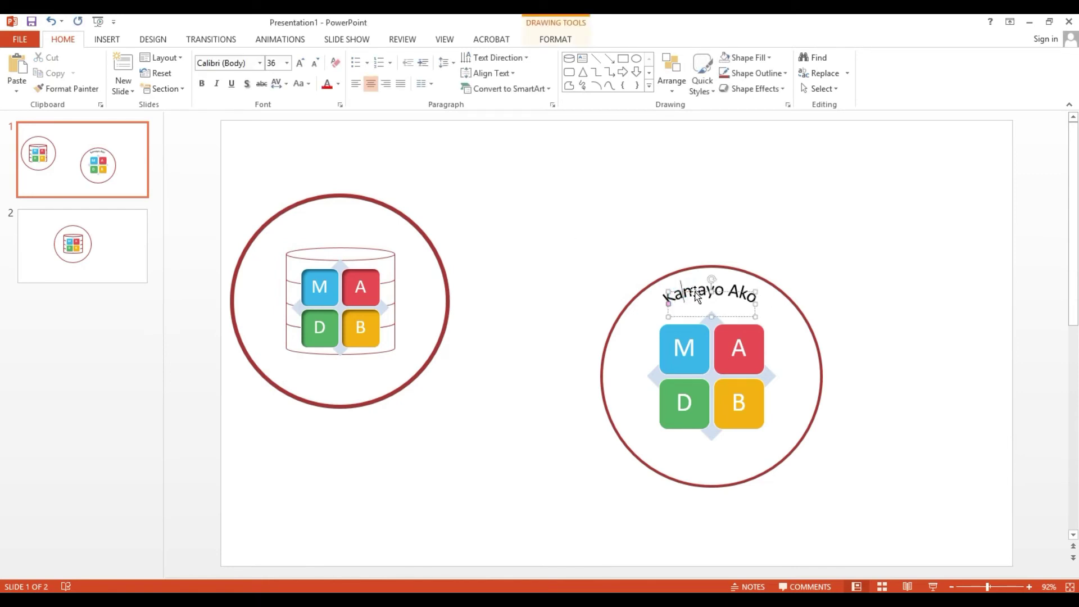
# Eyedrop the circle outline's dark red as the 'Kamayo Ako' font colour
pyautogui.click(695, 291)
pyautogui.click(338, 85)
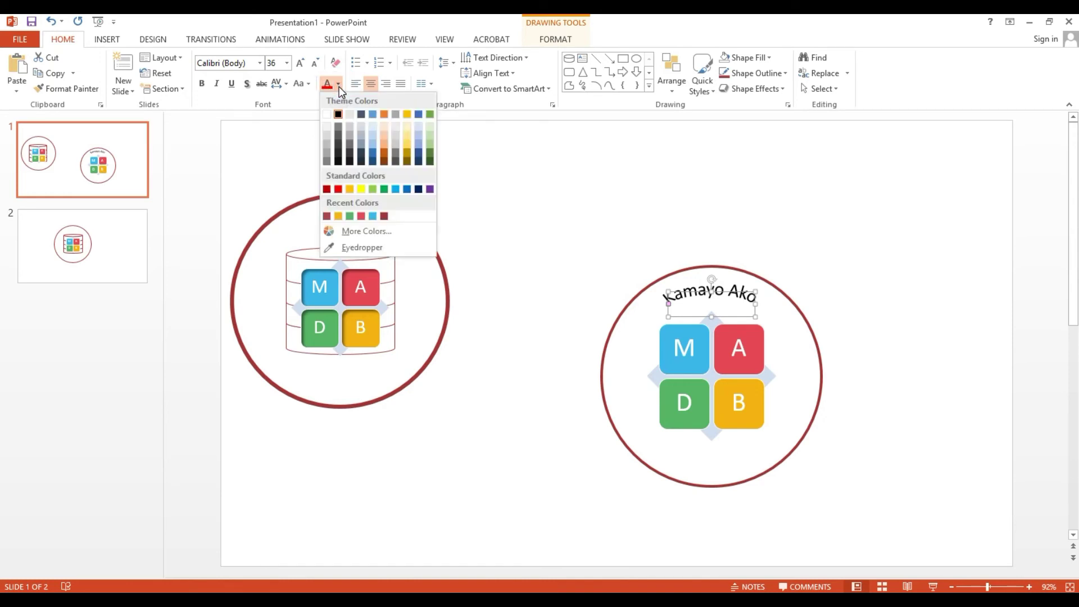
pyautogui.click(347, 250)
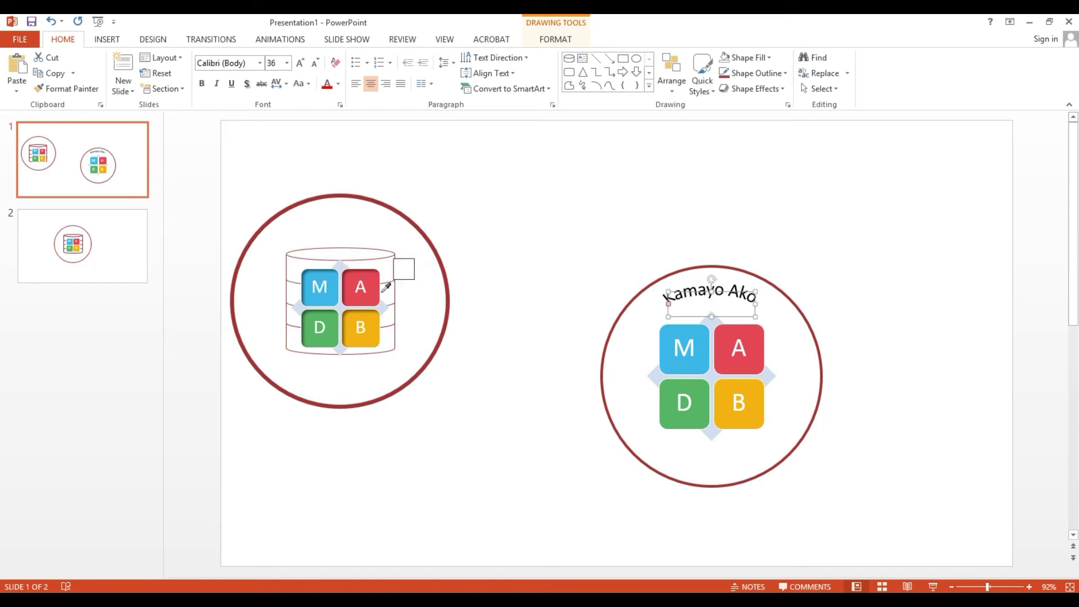
pyautogui.click(246, 345)
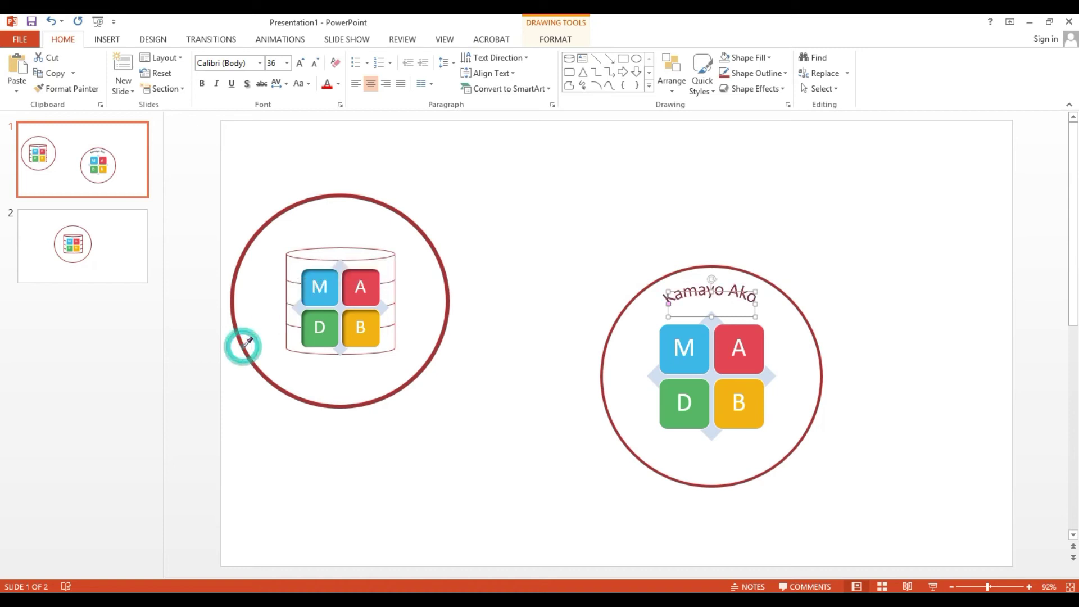
pyautogui.click(832, 226)
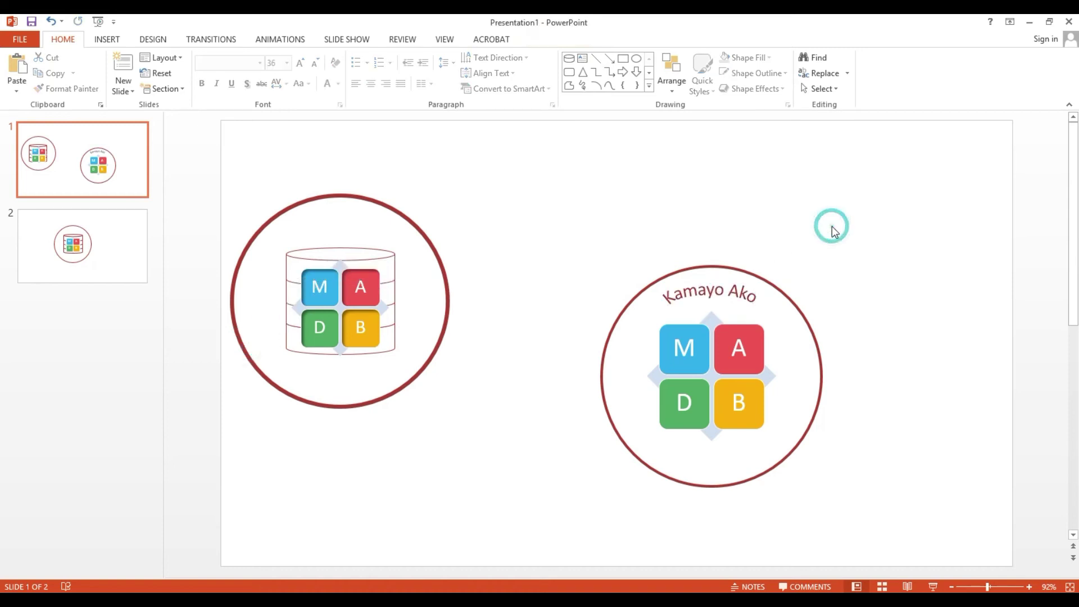
# Insert a new text box reading 'Tutorials'
pyautogui.click(107, 39)
pyautogui.click(486, 84)
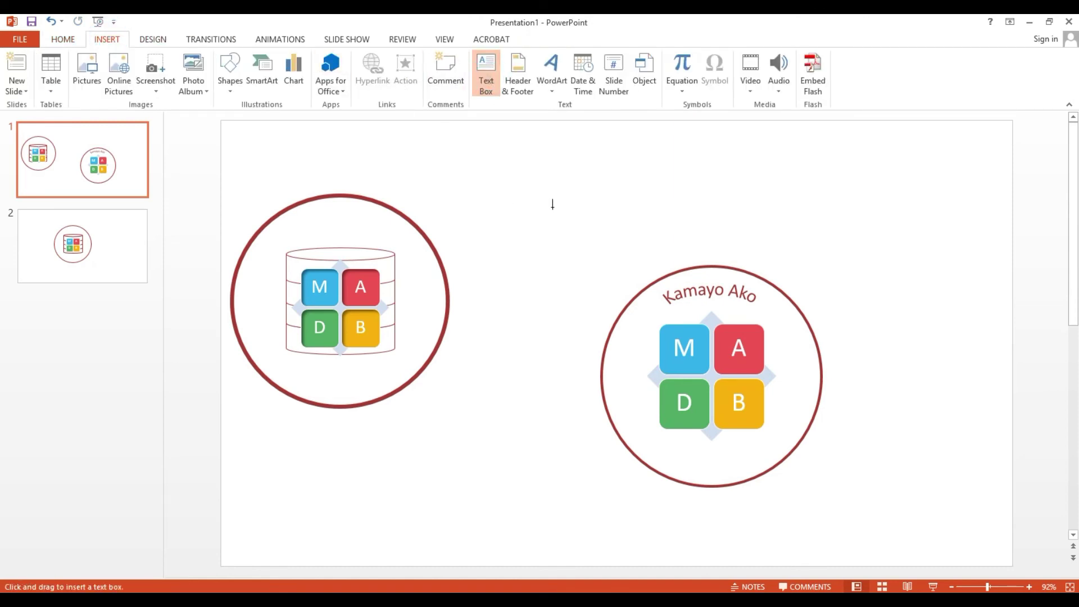
pyautogui.click(552, 204)
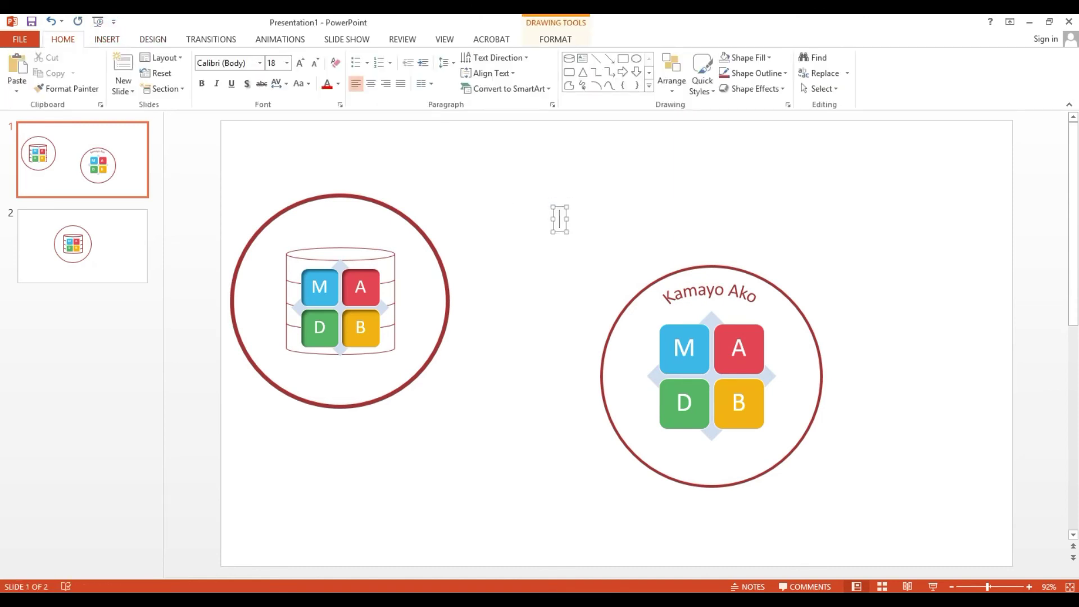
pyautogui.write('Tuto')
pyautogui.write('rials')
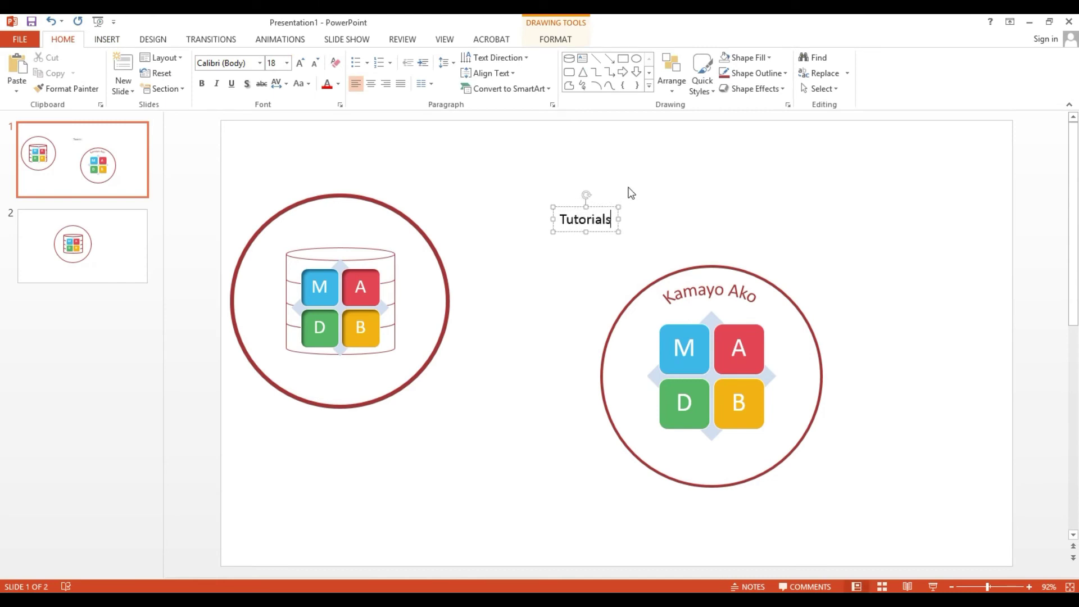
pyautogui.click(634, 191)
pyautogui.click(601, 207)
# Set 'Tutorials' to 28 pt and move it between the two circles
pyautogui.click(287, 62)
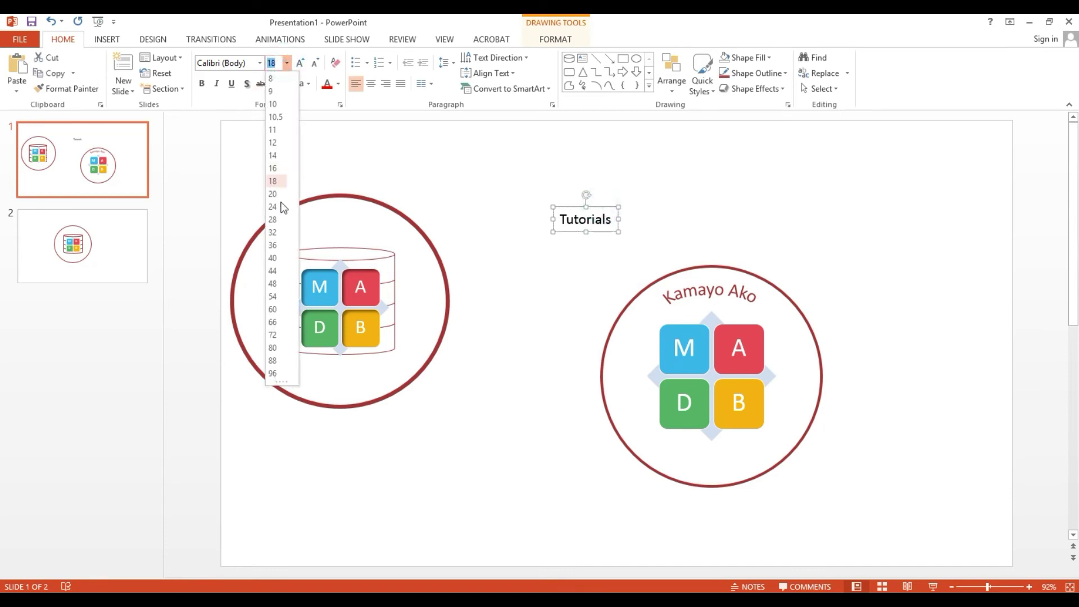
pyautogui.click(273, 258)
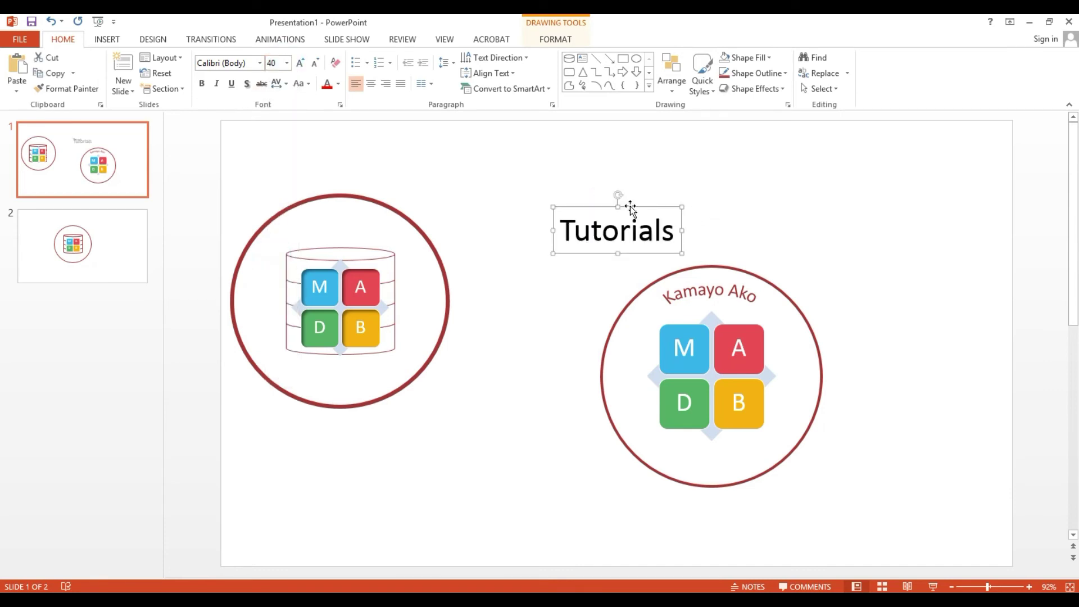
pyautogui.click(287, 63)
pyautogui.click(272, 220)
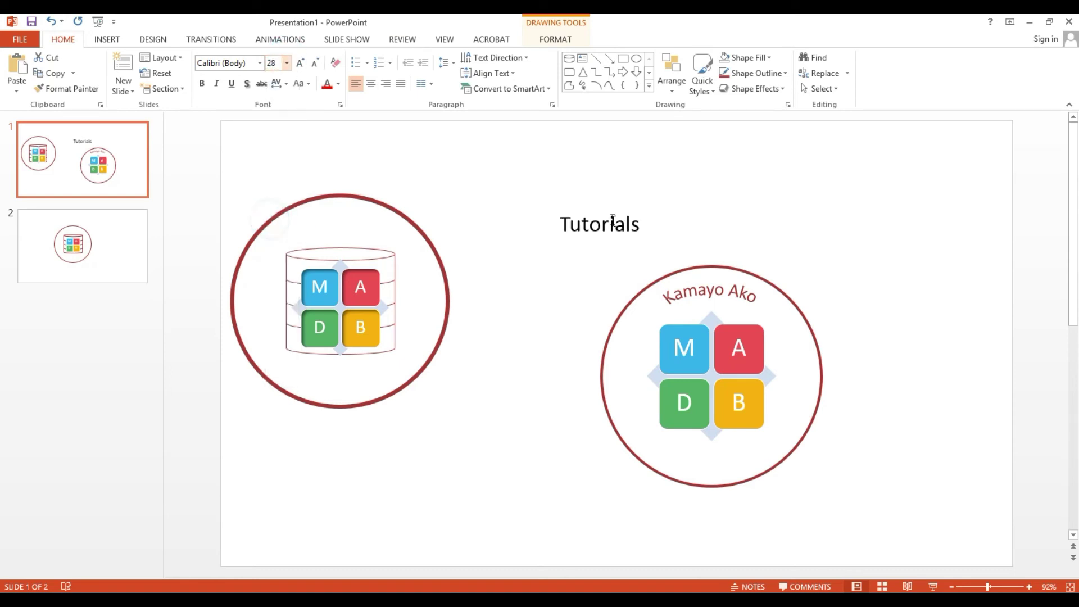
pyautogui.moveTo(615, 208); pyautogui.dragTo(570, 299)
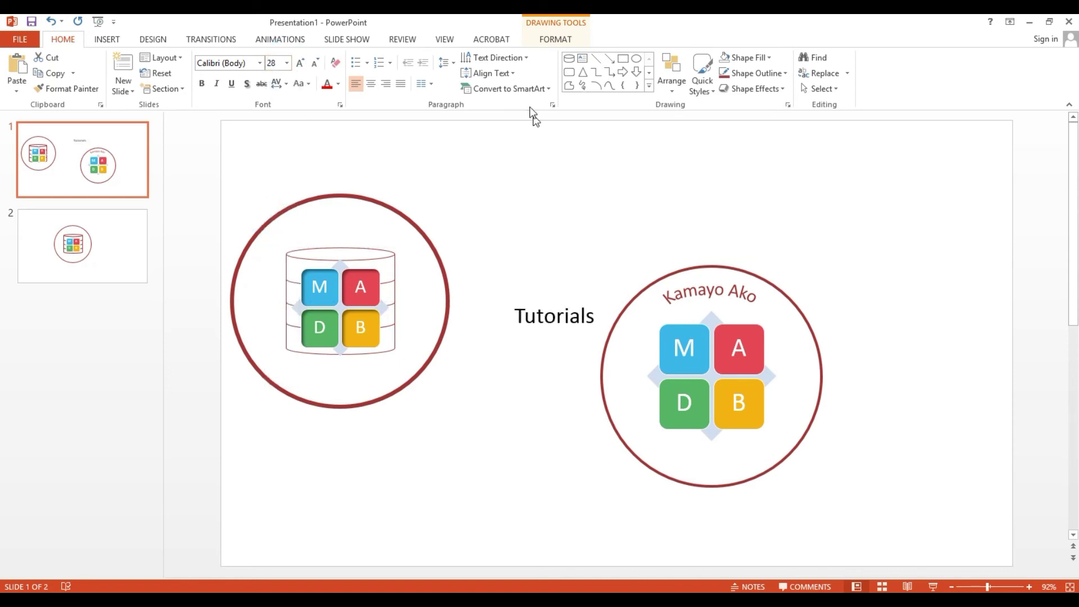
pyautogui.click(551, 41)
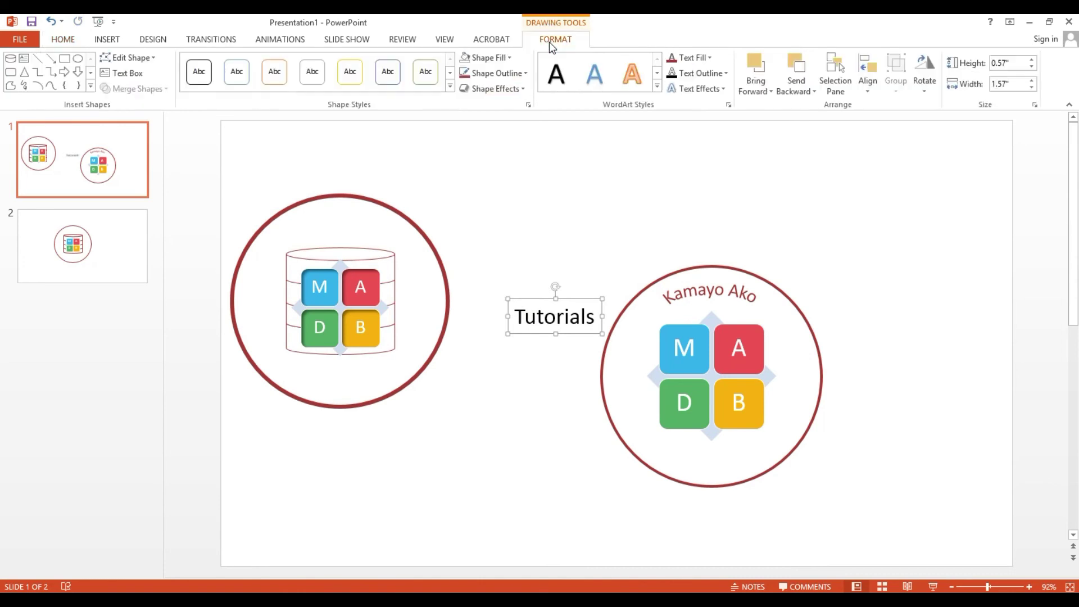
# Apply the Arch Down effect to 'Tutorials', centre it, and move it beneath the MADB tiles
pyautogui.click(699, 90)
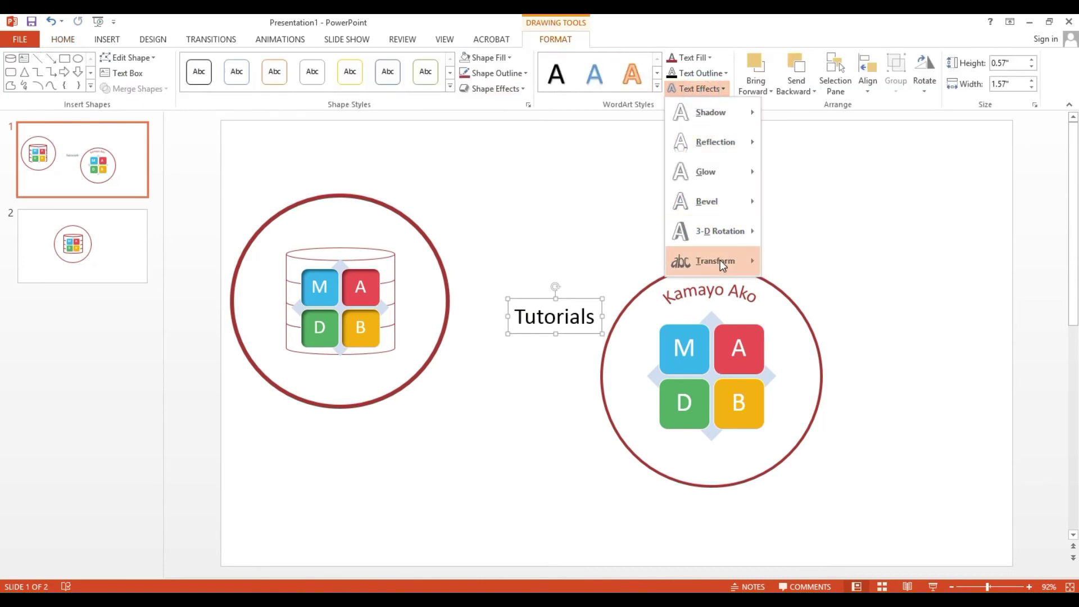
pyautogui.moveTo(713, 261)
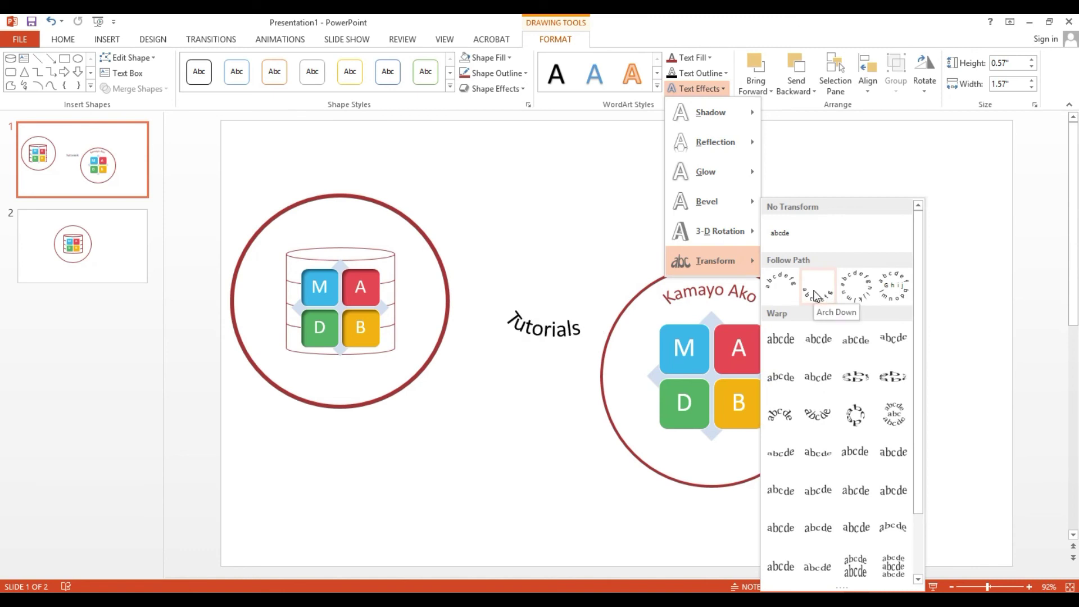
pyautogui.click(818, 287)
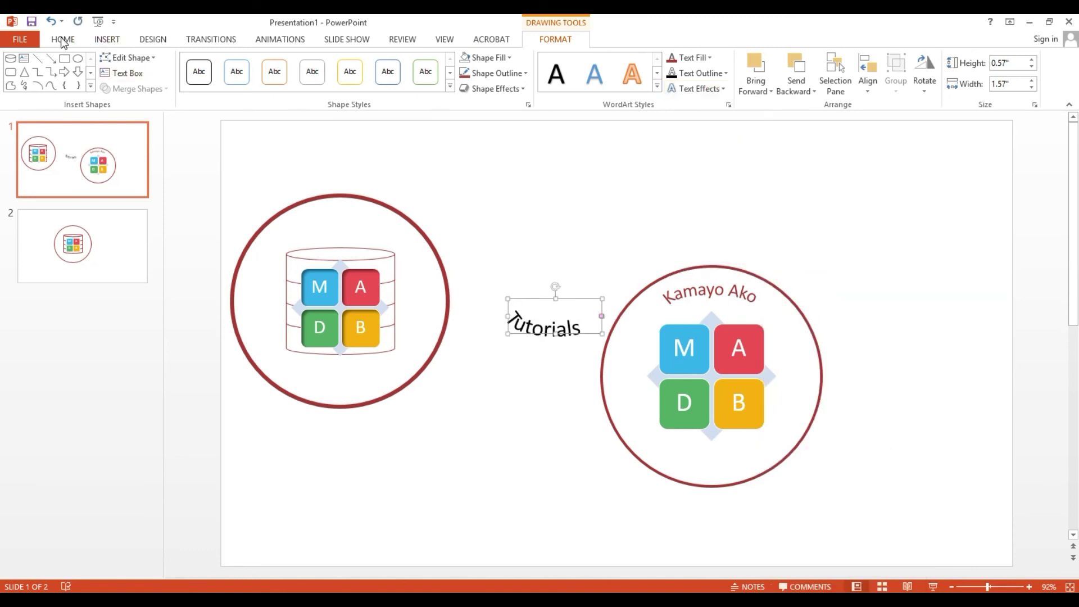
pyautogui.click(62, 39)
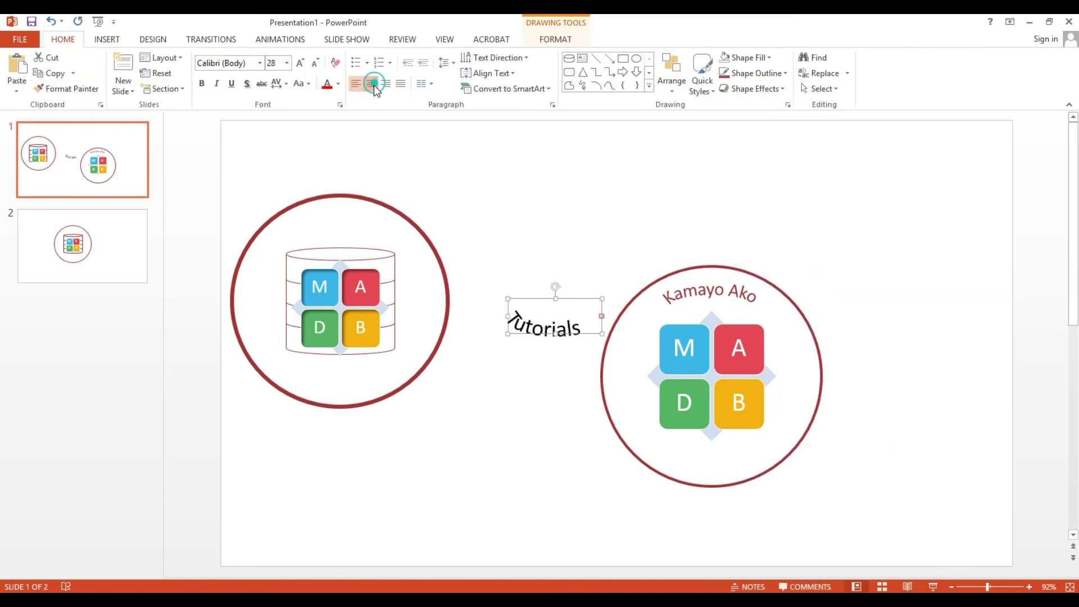
pyautogui.click(374, 85)
pyautogui.moveTo(531, 303); pyautogui.dragTo(689, 431)
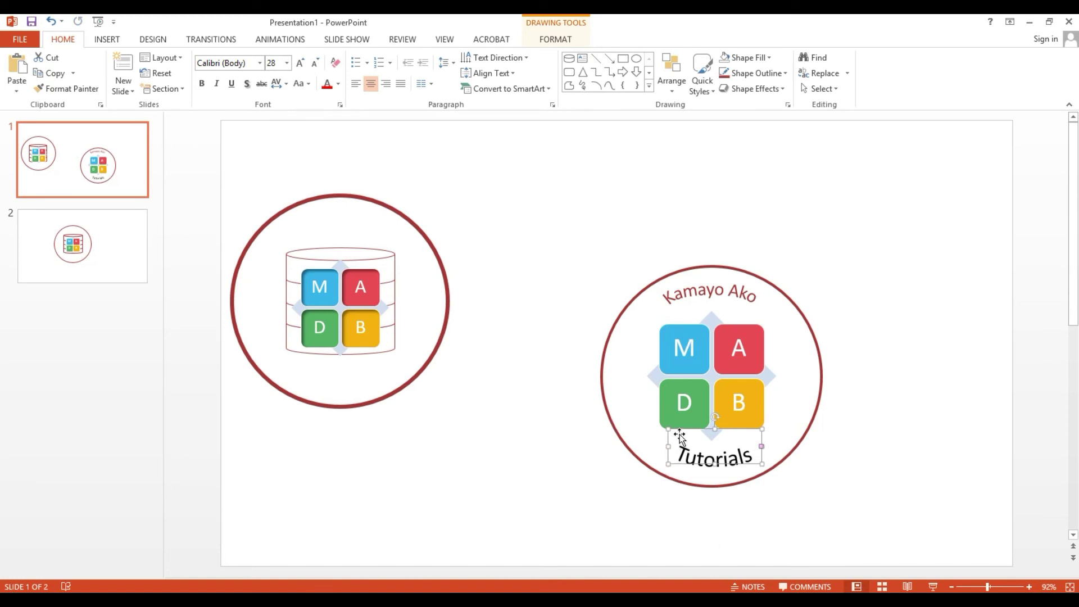
# Colour 'Tutorials' with the M tile's blue using the eyedropper and set it to 36 pt
pyautogui.click(338, 83)
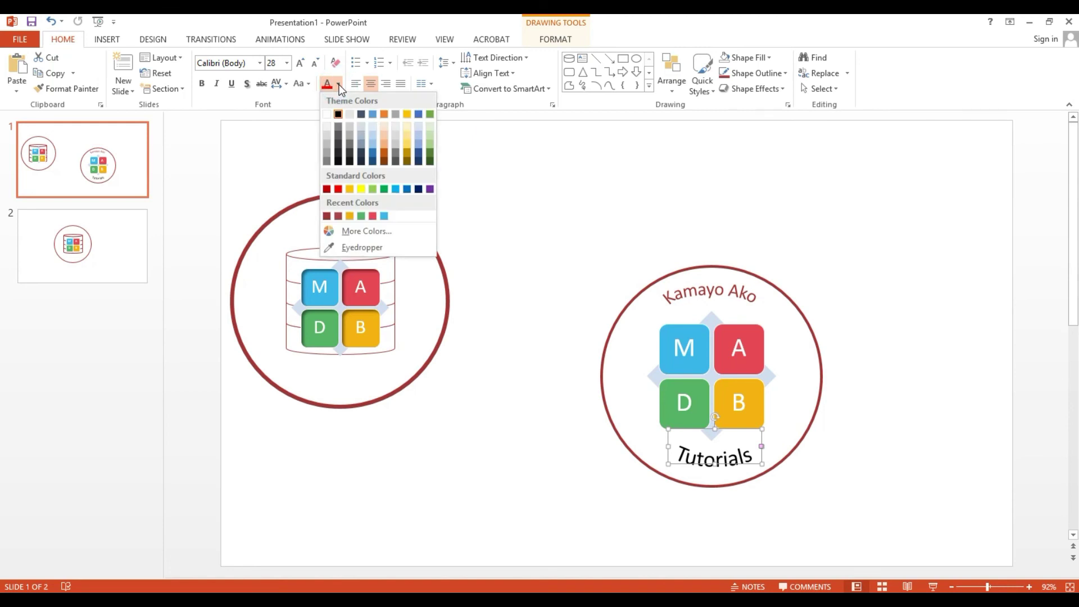
pyautogui.click(350, 248)
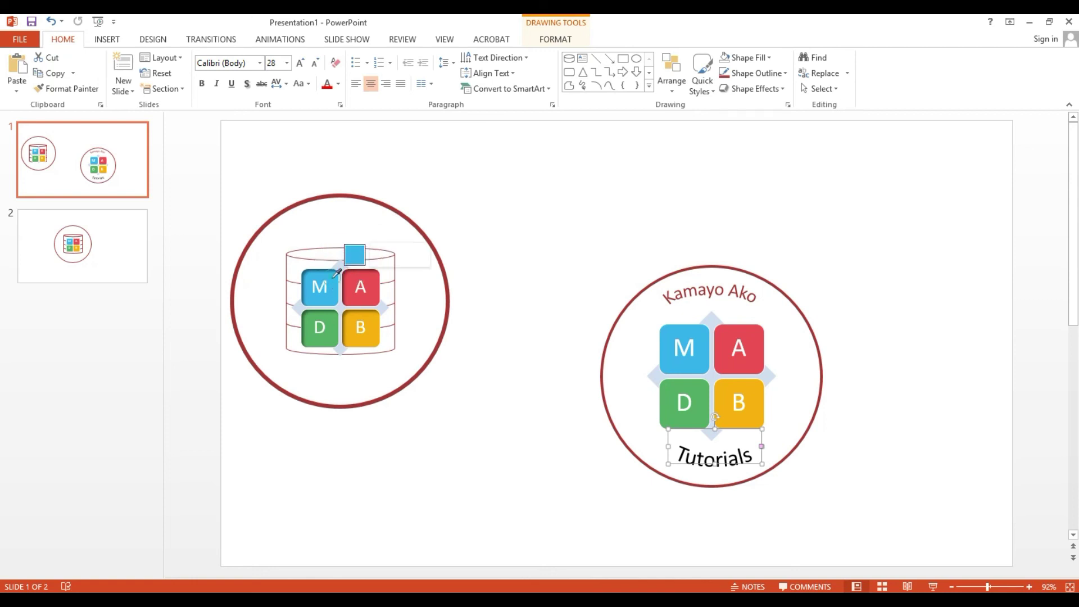
pyautogui.click(334, 276)
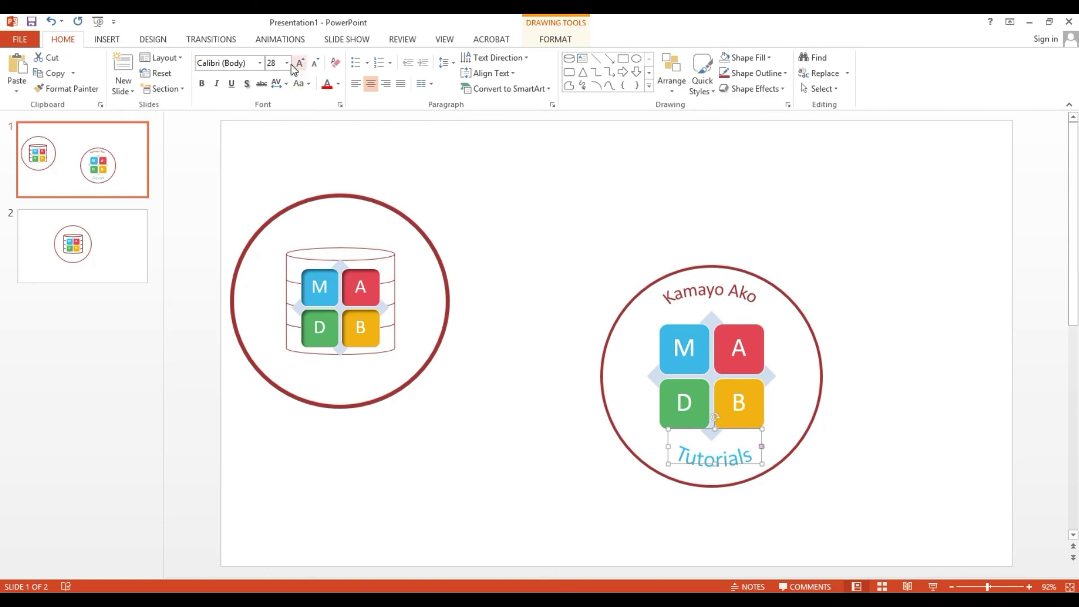
pyautogui.click(288, 63)
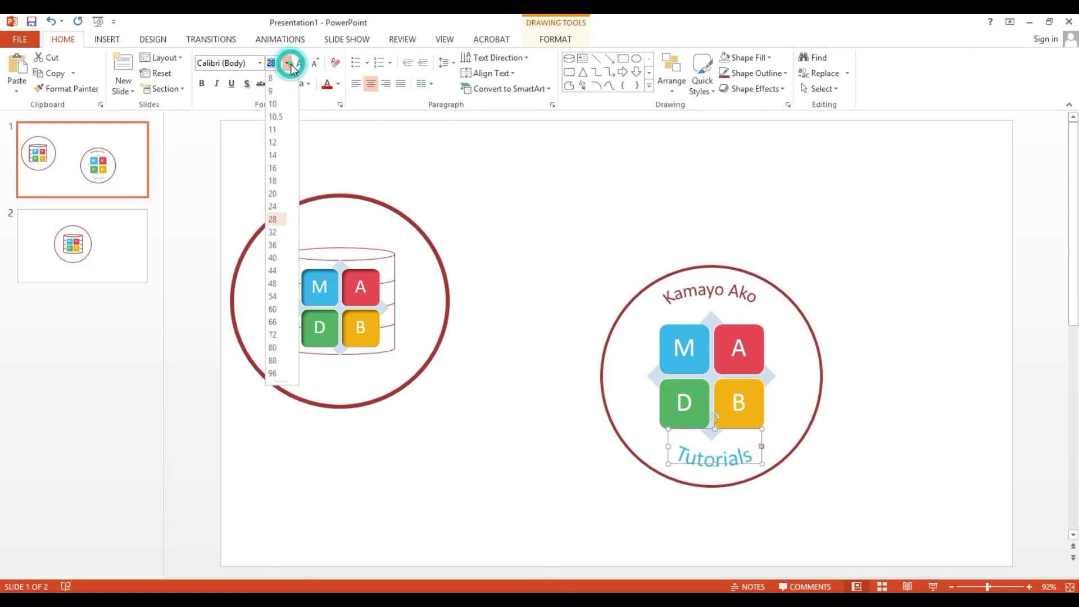
pyautogui.click(272, 246)
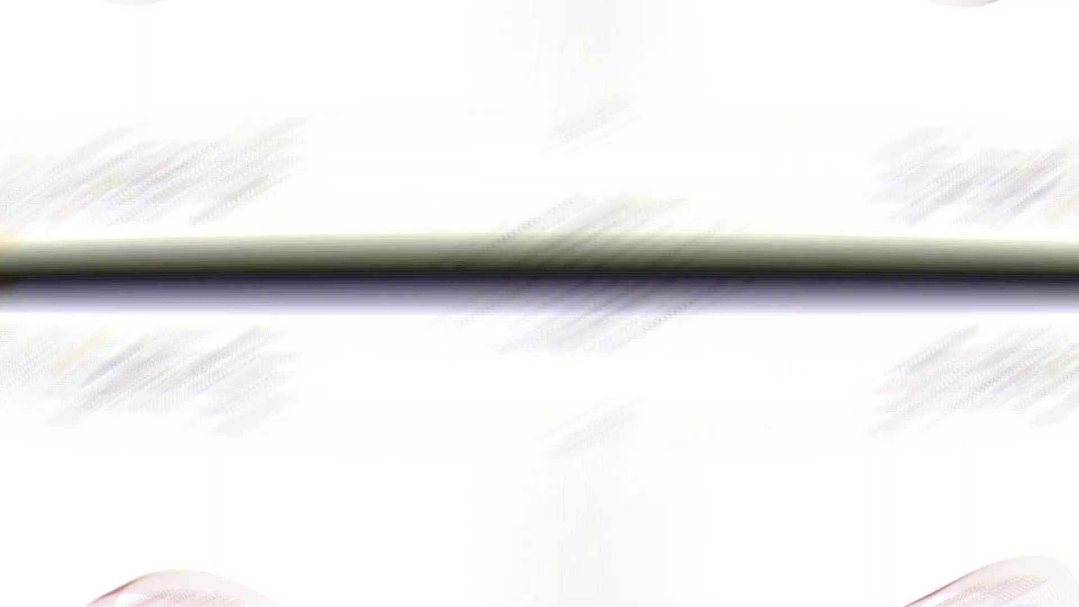